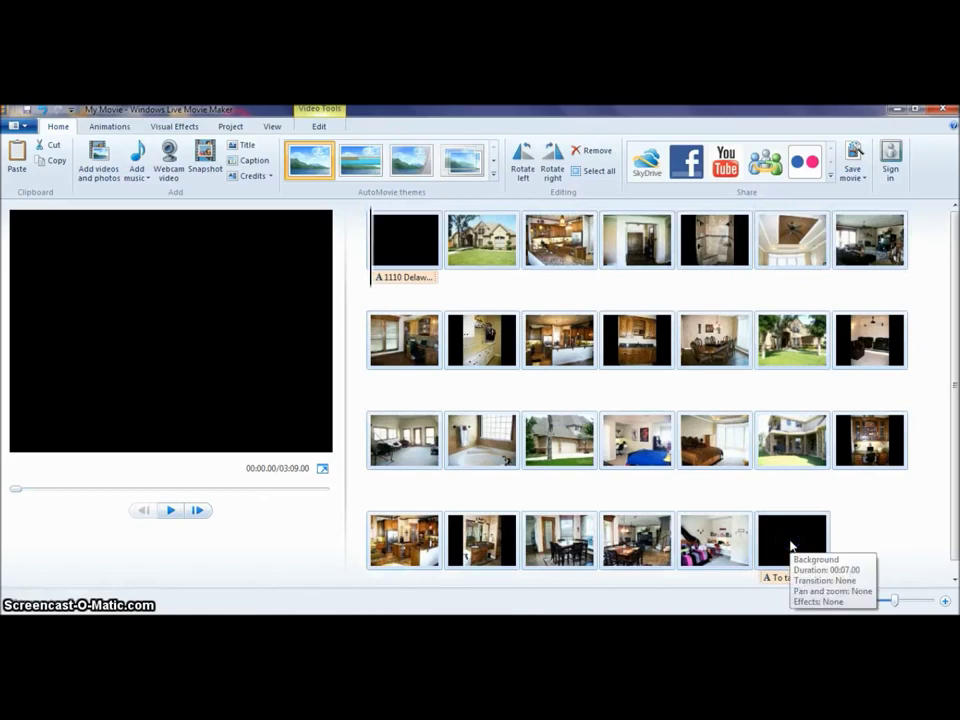
Arrange the house photos between the opening title clip and the closing black text clip.
left_click(304, 197)
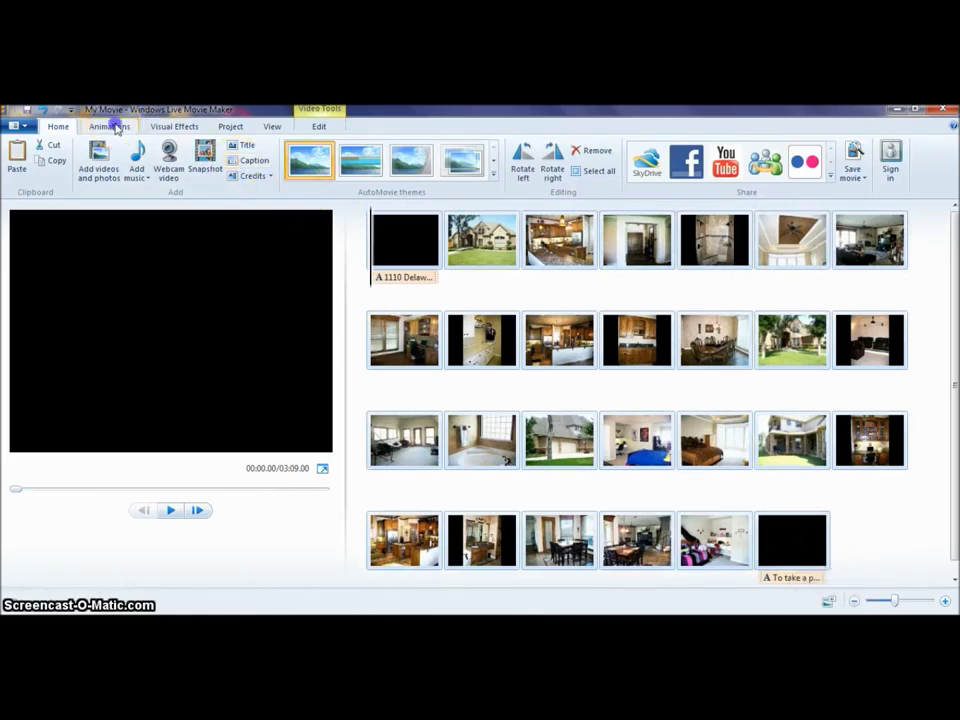
Apply Automatic pan and zoom and a Crossfade transition to every photo, then preview the 2:30 movie.
left_click(112, 127)
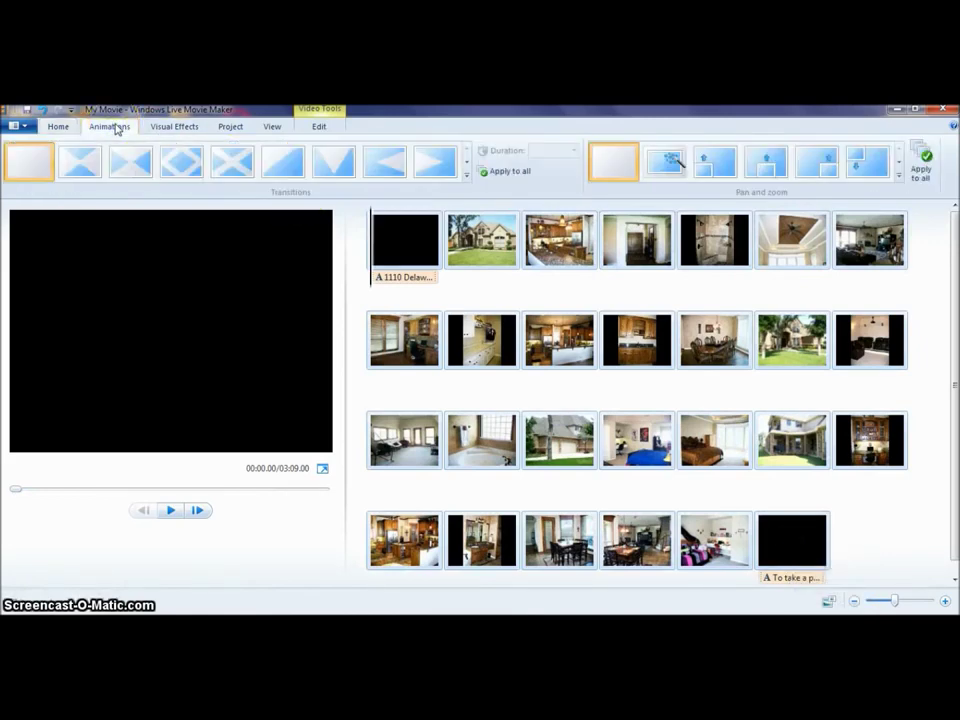
left_click(664, 165)
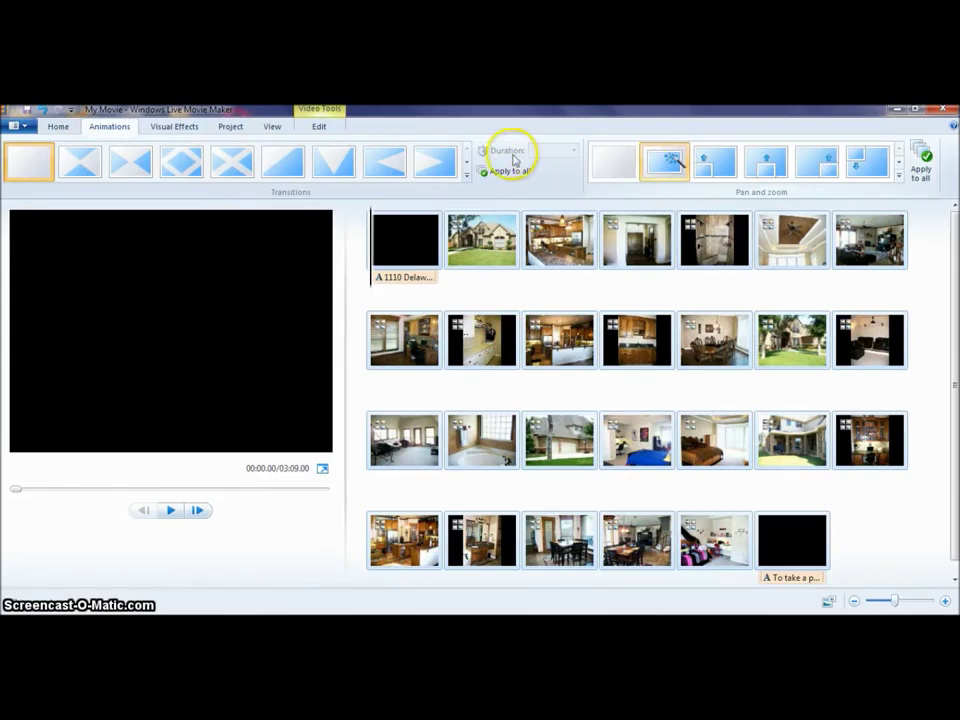
left_click(465, 166)
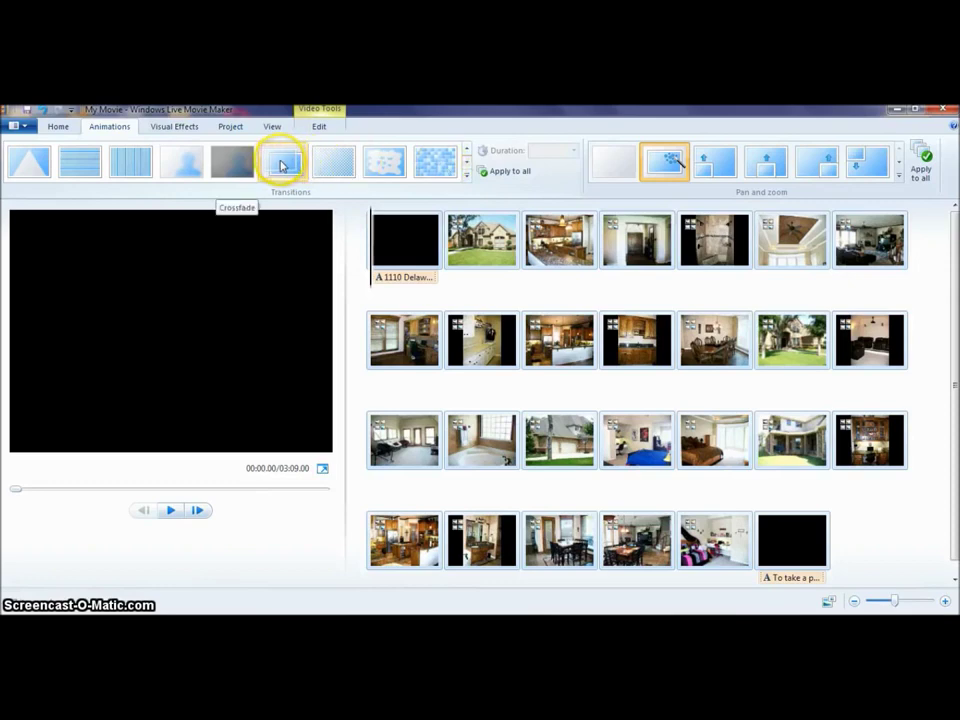
left_click(282, 166)
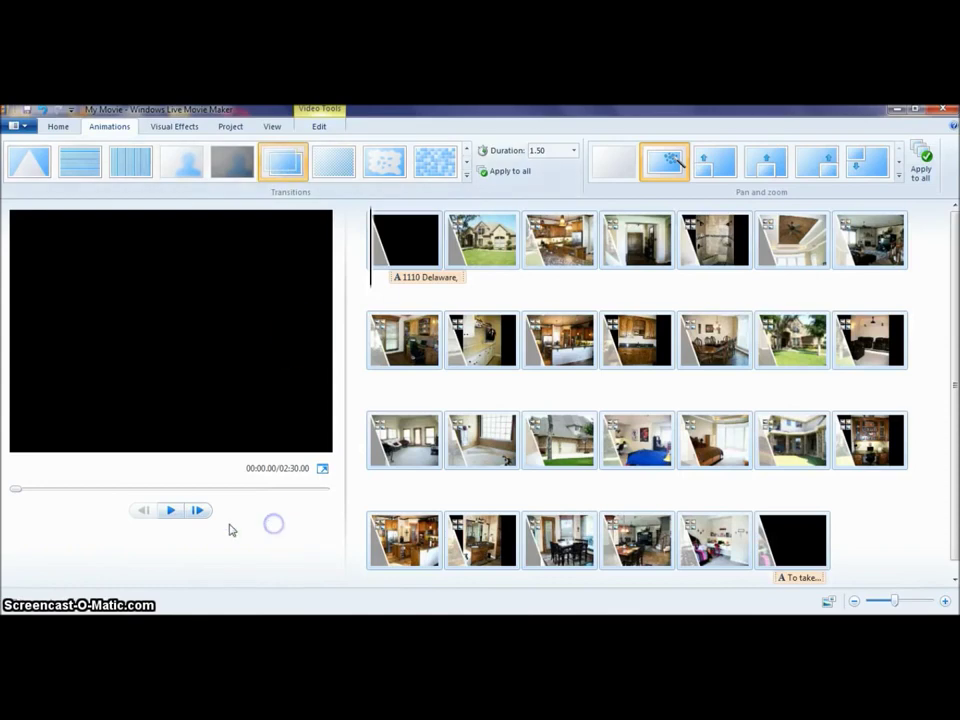
left_click(170, 512)
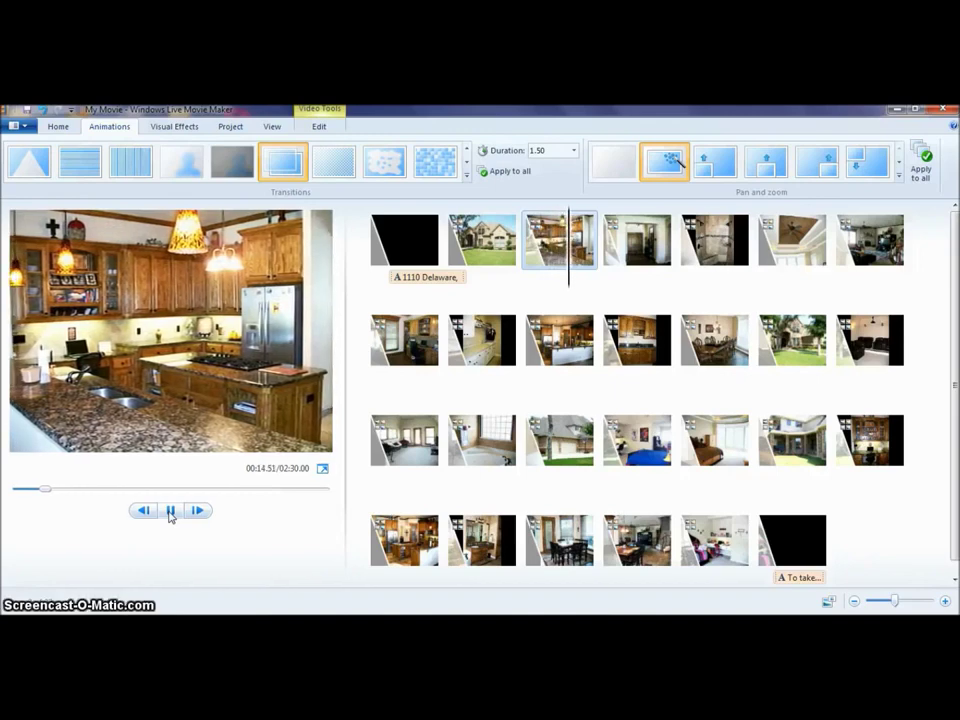
left_click(397, 238)
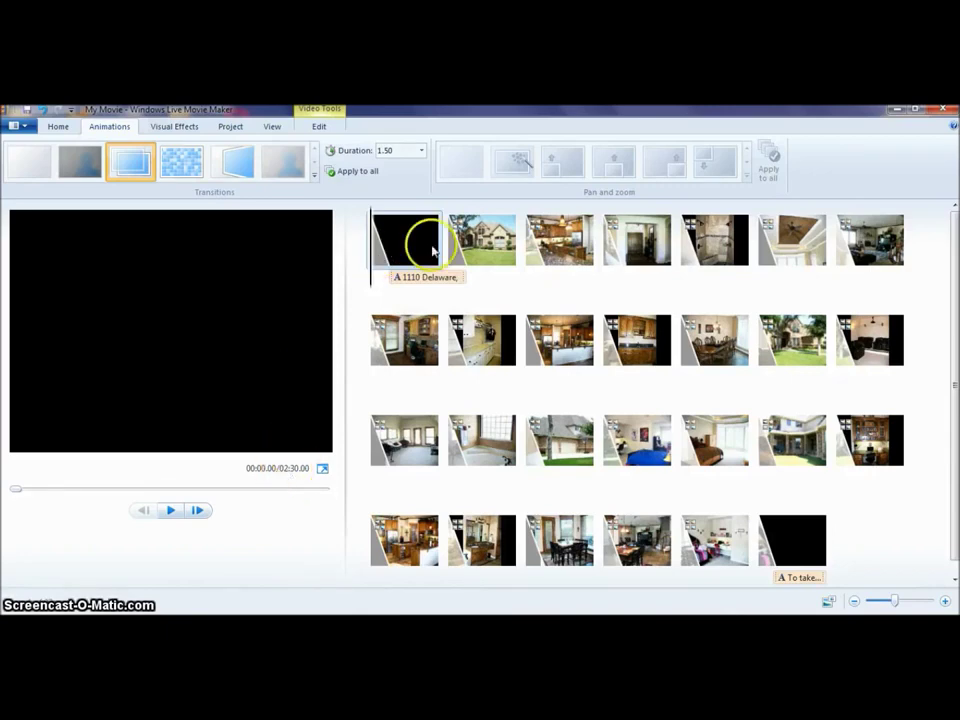
Set the clip duration to 6.00 seconds on the Video Tools Edit tab.
left_click(792, 540)
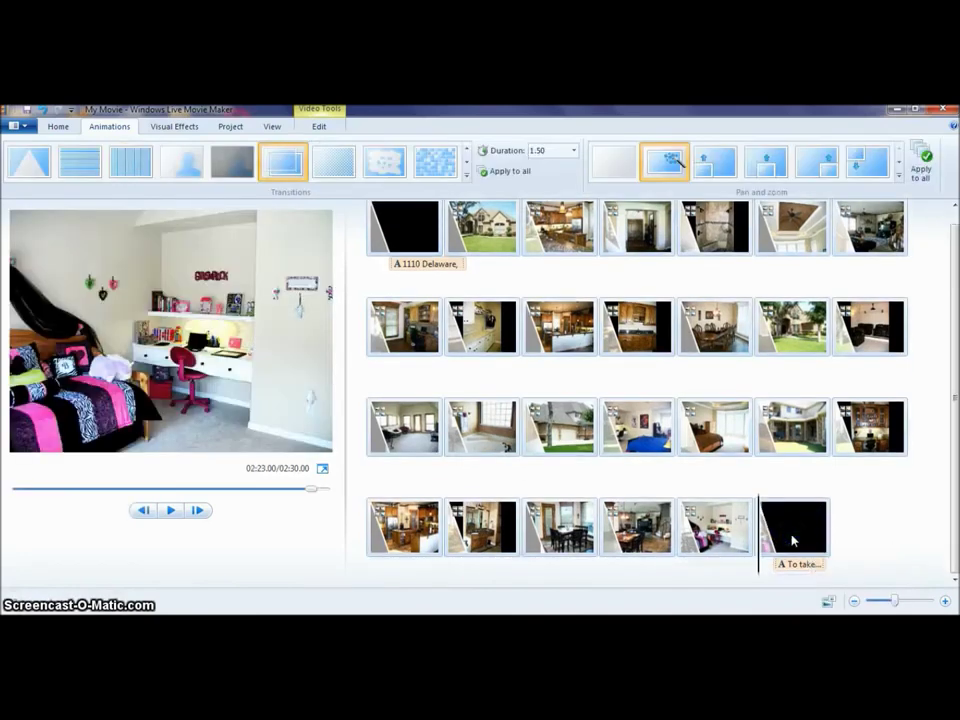
left_click(318, 127)
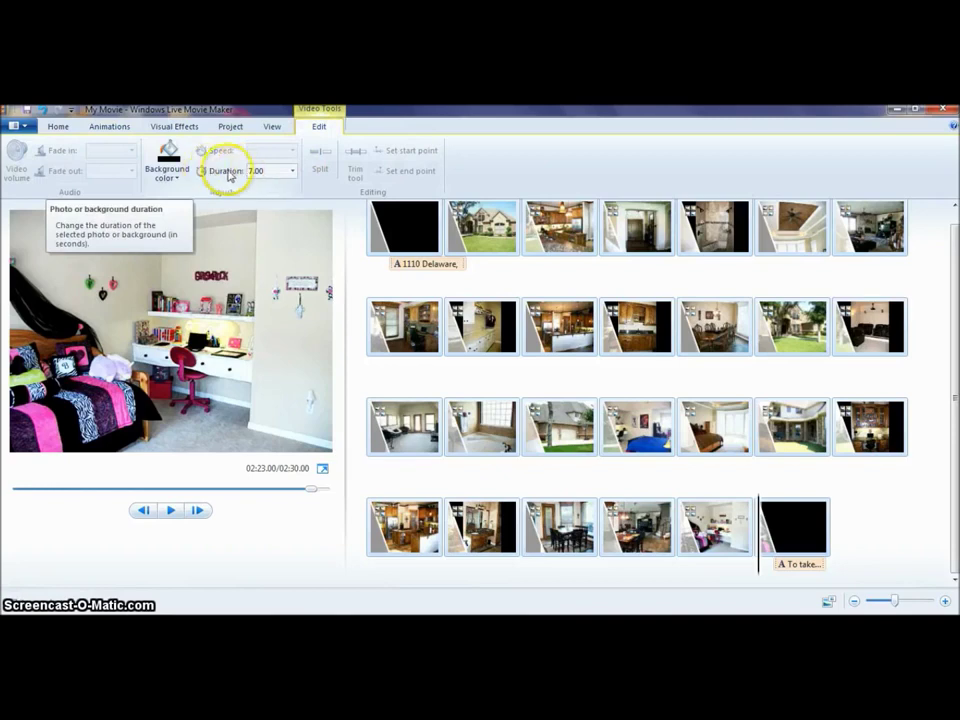
left_click(292, 174)
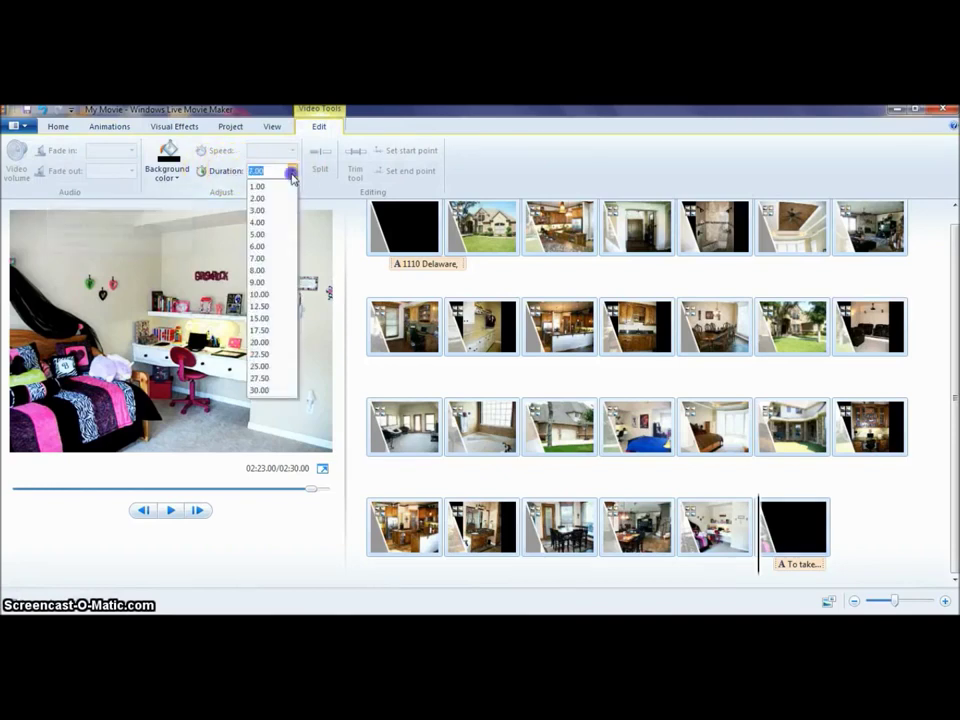
left_click(258, 246)
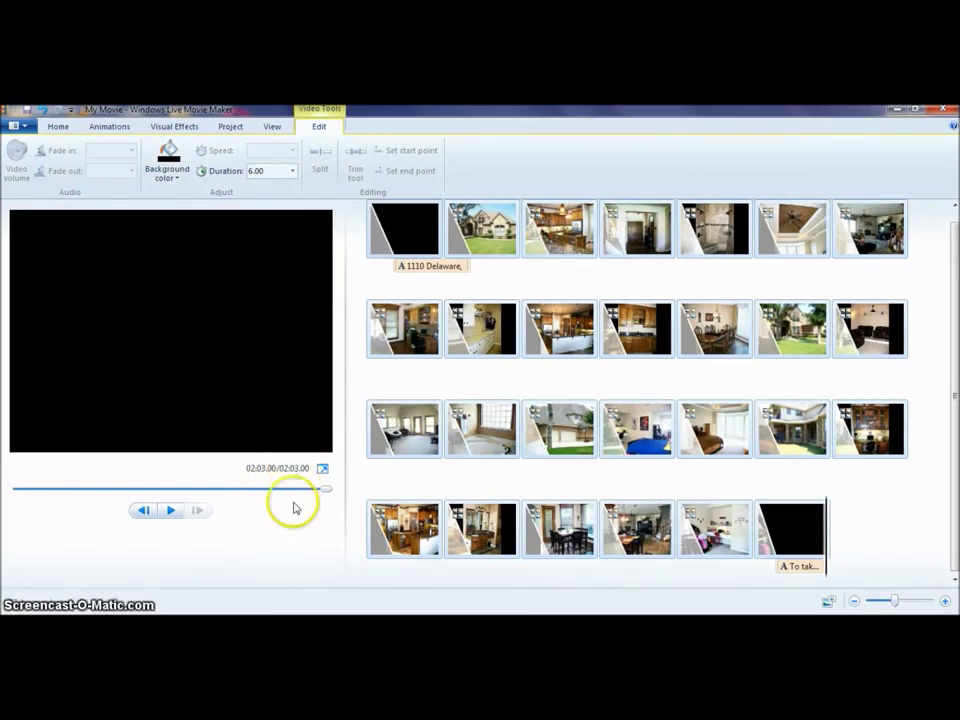
Preview the shortened 2:03 movie from the opening title clip, then pause it.
left_click(419, 240)
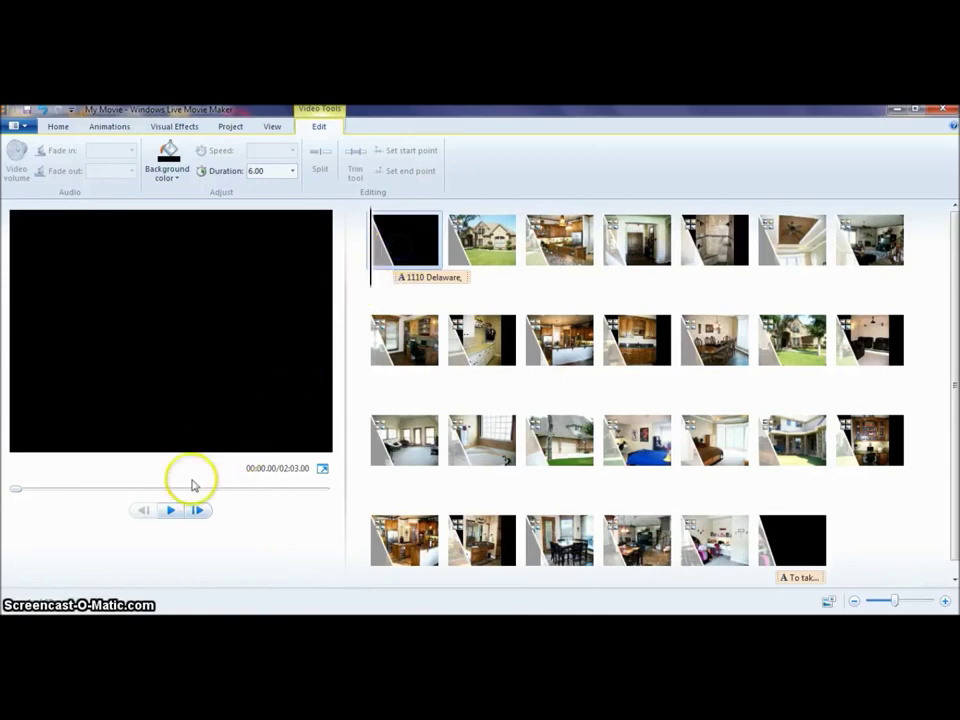
left_click(170, 510)
left_click(261, 518)
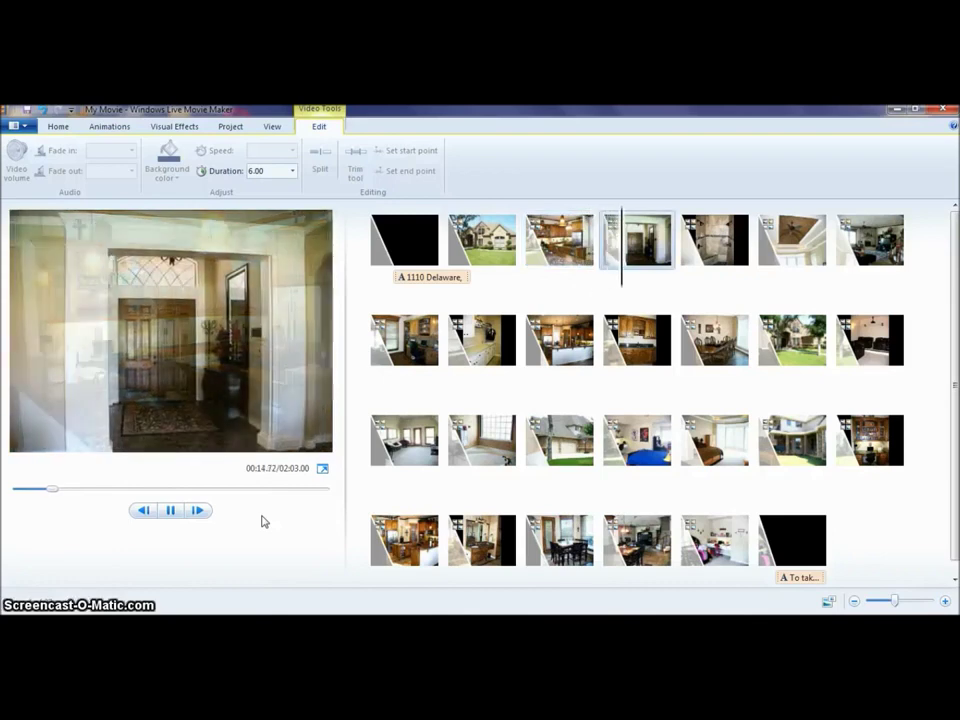
left_click(172, 527)
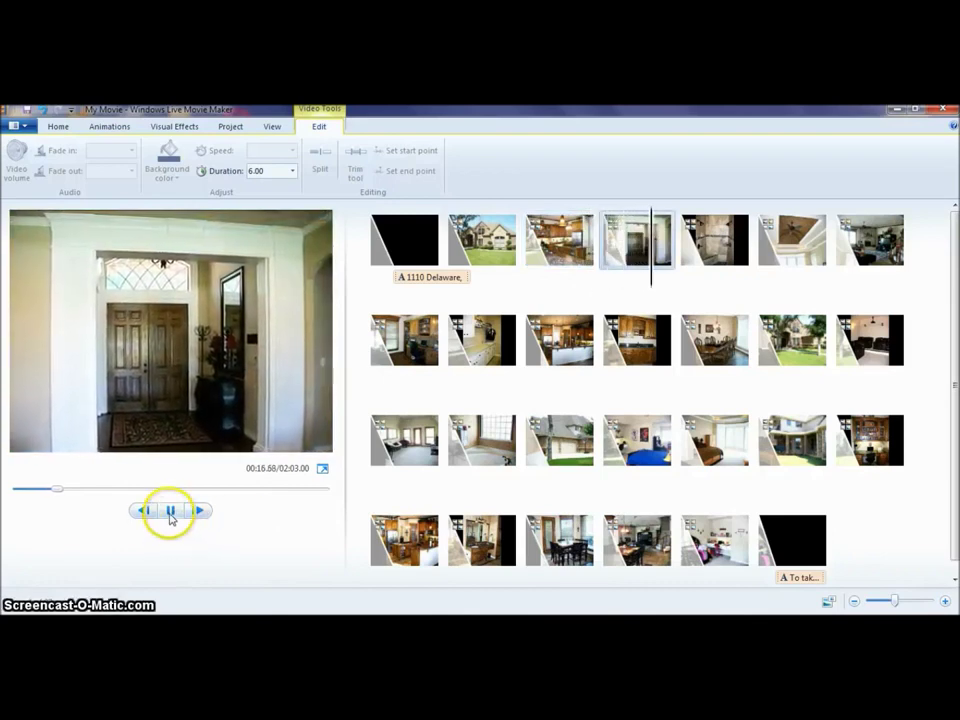
left_click(170, 512)
left_click(388, 270)
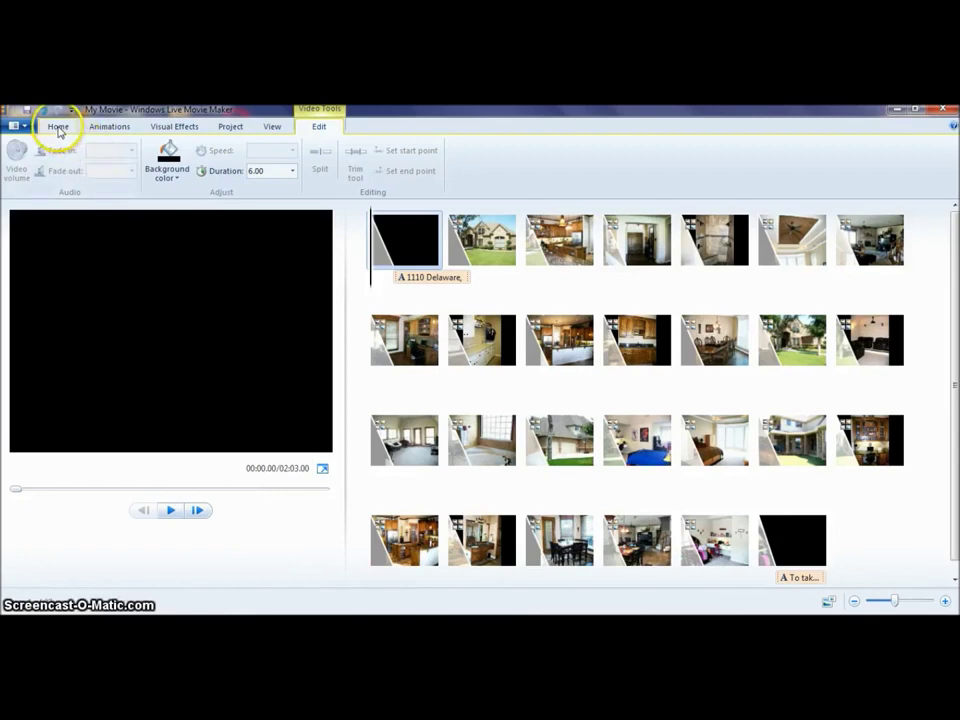
Load musopen.org in a new Chrome tab, reach Music Catalog > Browse Music, then minimize Chrome.
left_click(240, 625)
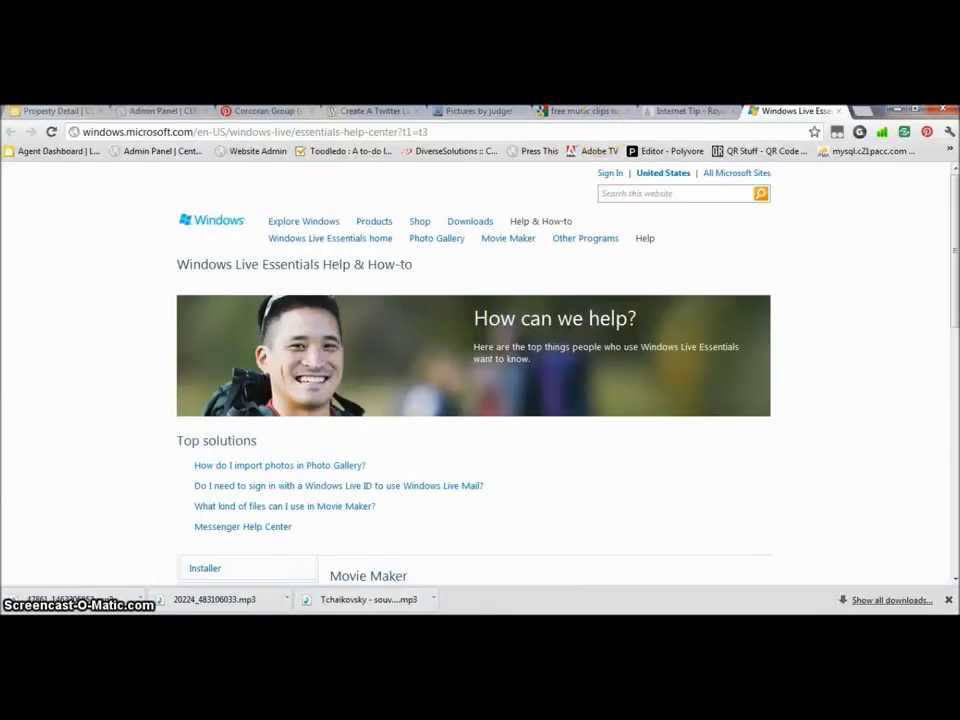
left_click(858, 111)
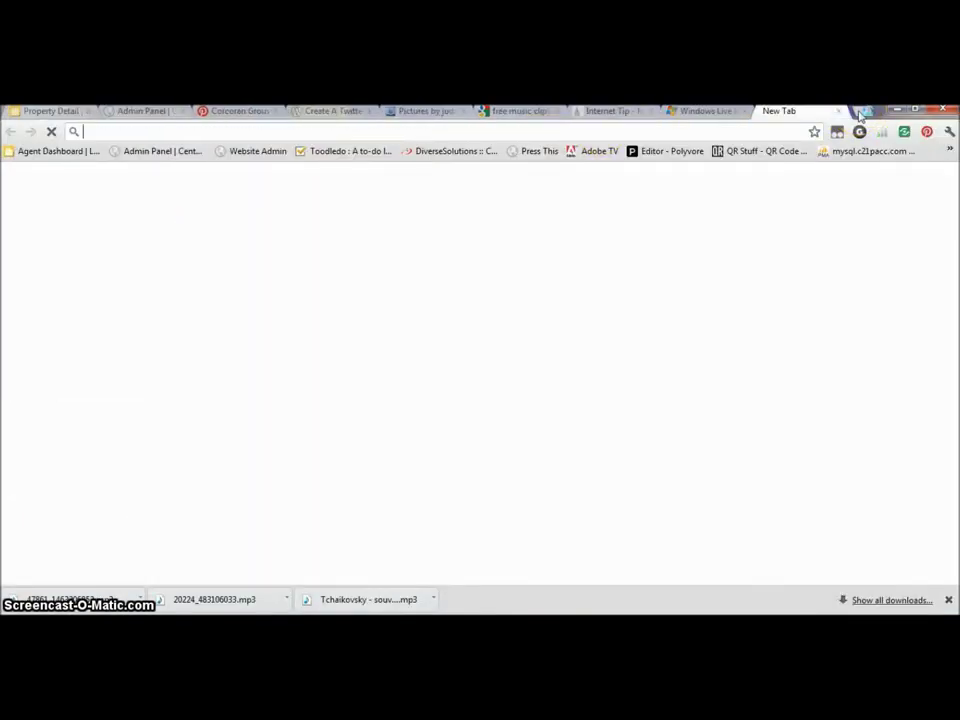
type("musopen.org")
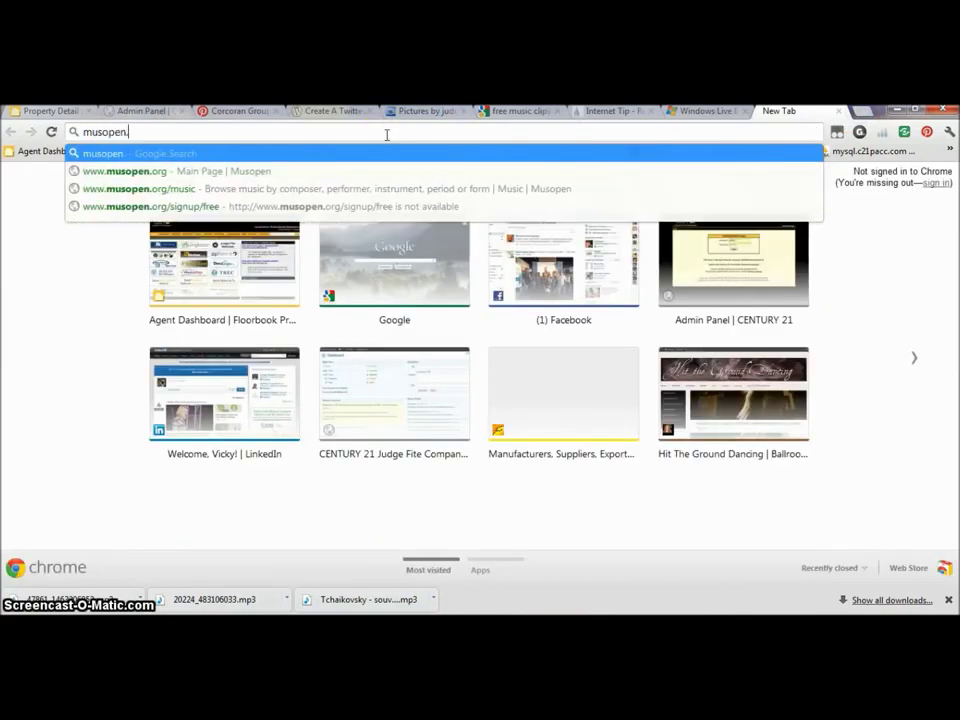
key("Return")
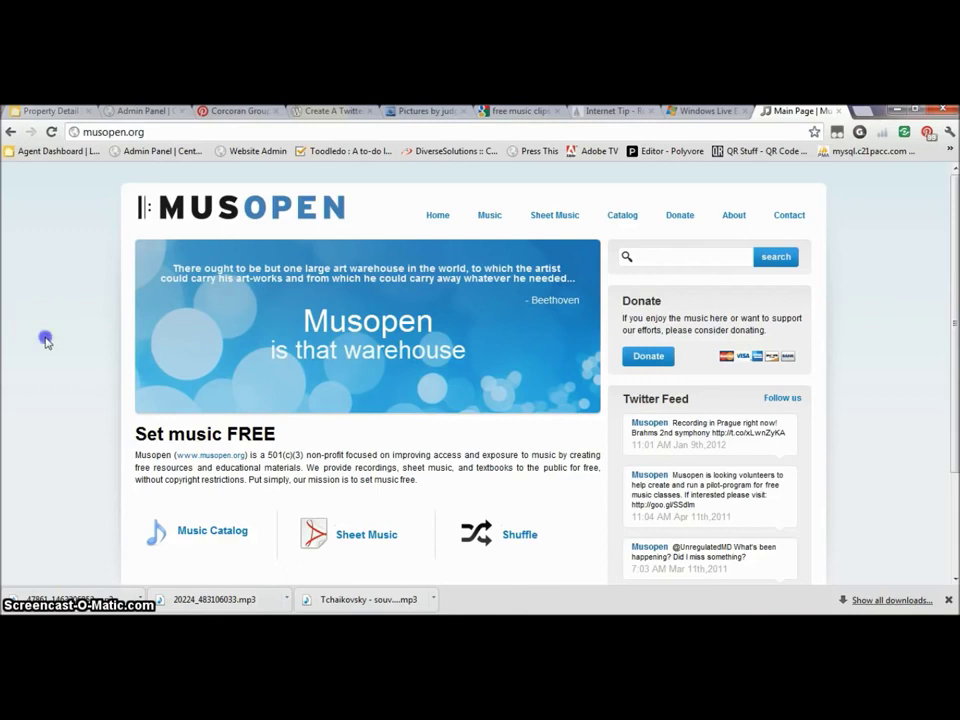
scroll(45, 341, "down", 3)
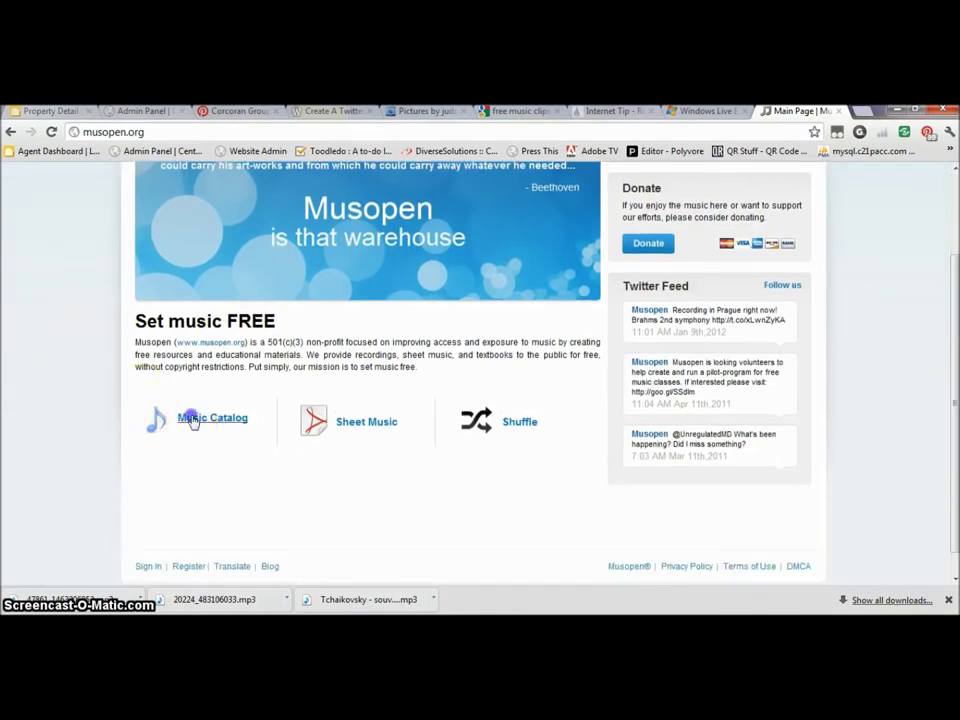
left_click(186, 418)
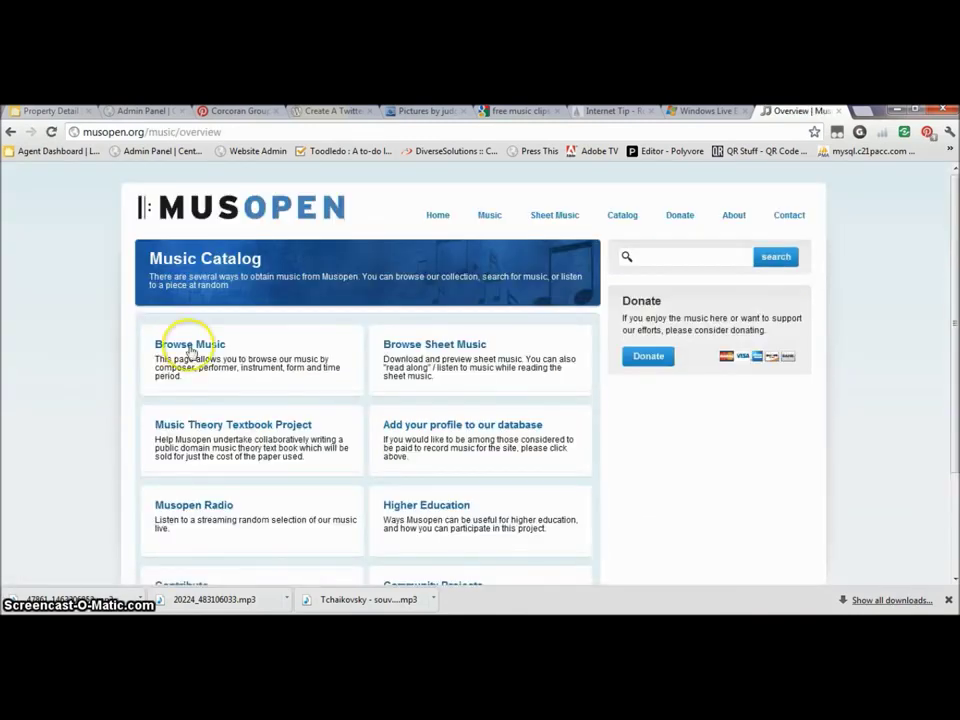
left_click(190, 346)
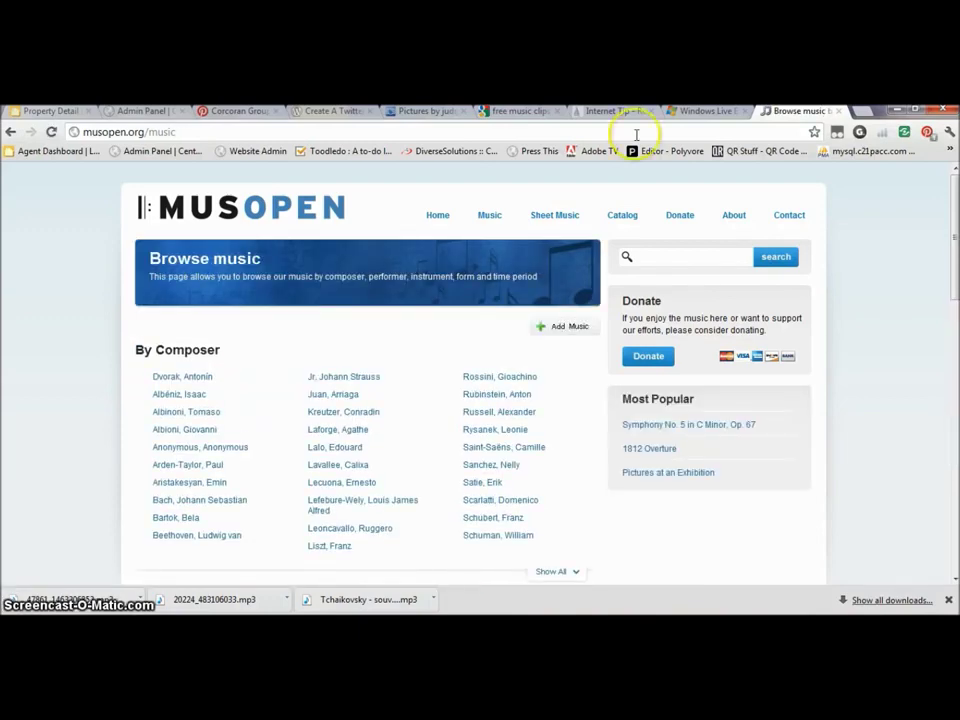
left_click(893, 112)
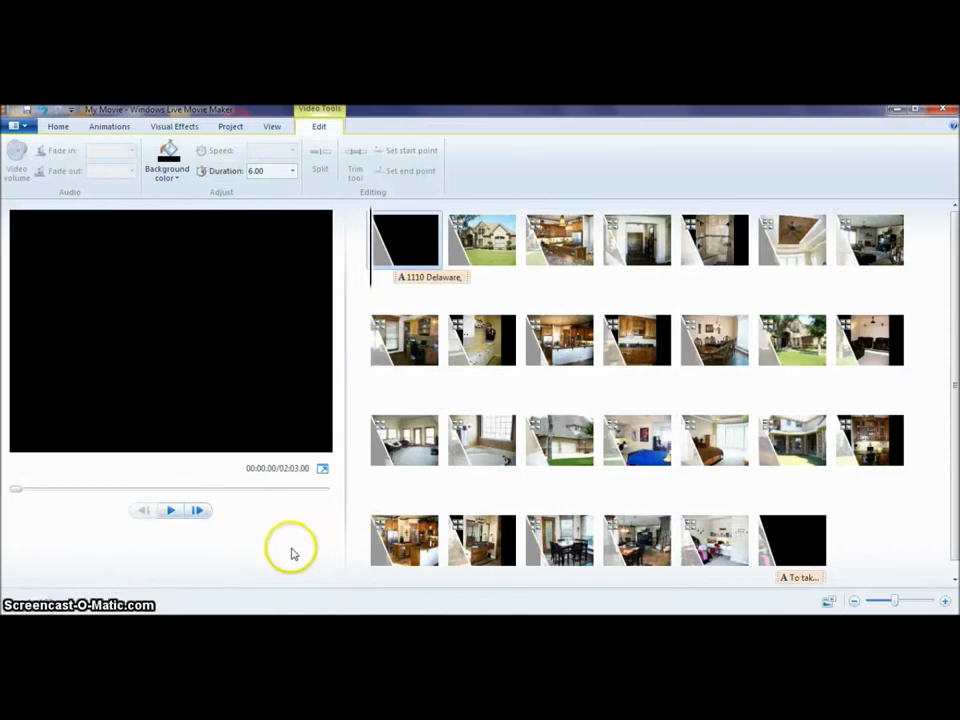
Add 20224_483106033.mp3 from Downloads as the slideshow's background music.
left_click(57, 128)
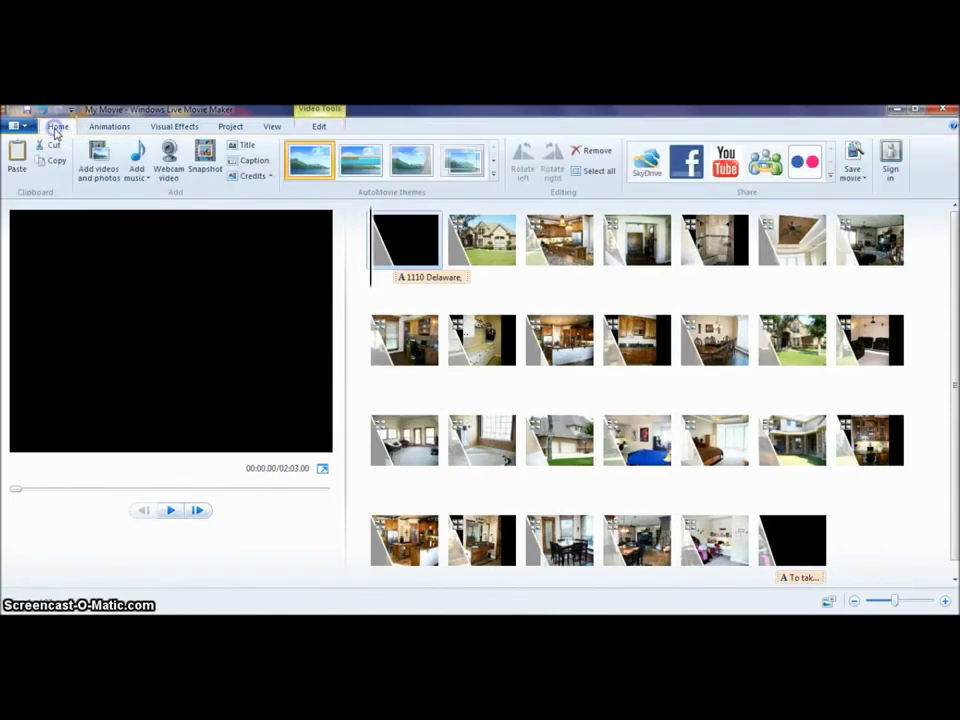
left_click(137, 177)
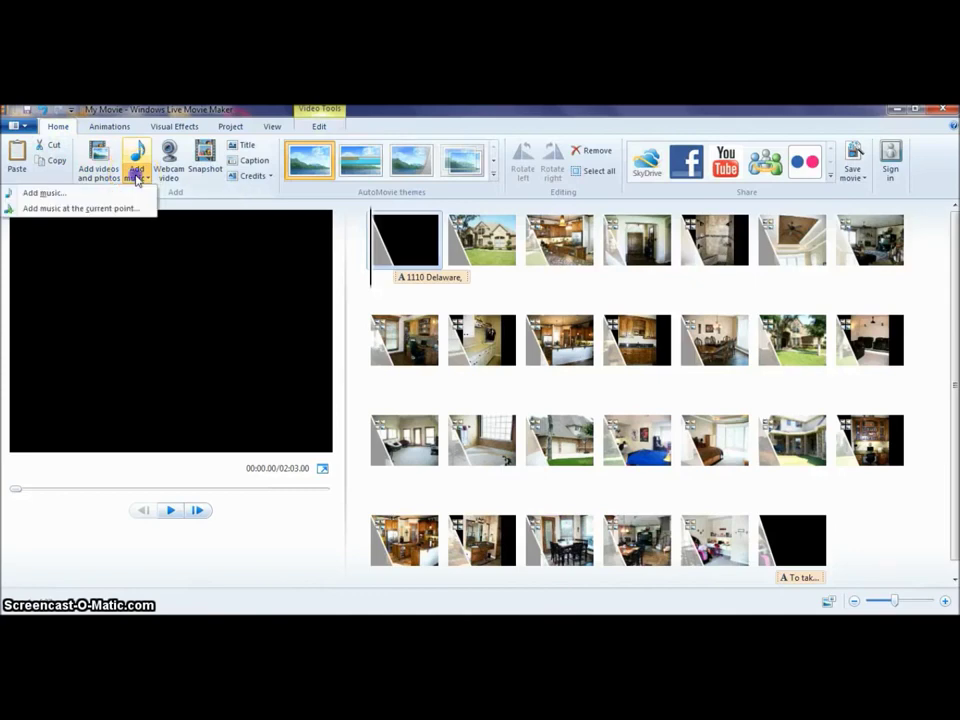
left_click(48, 194)
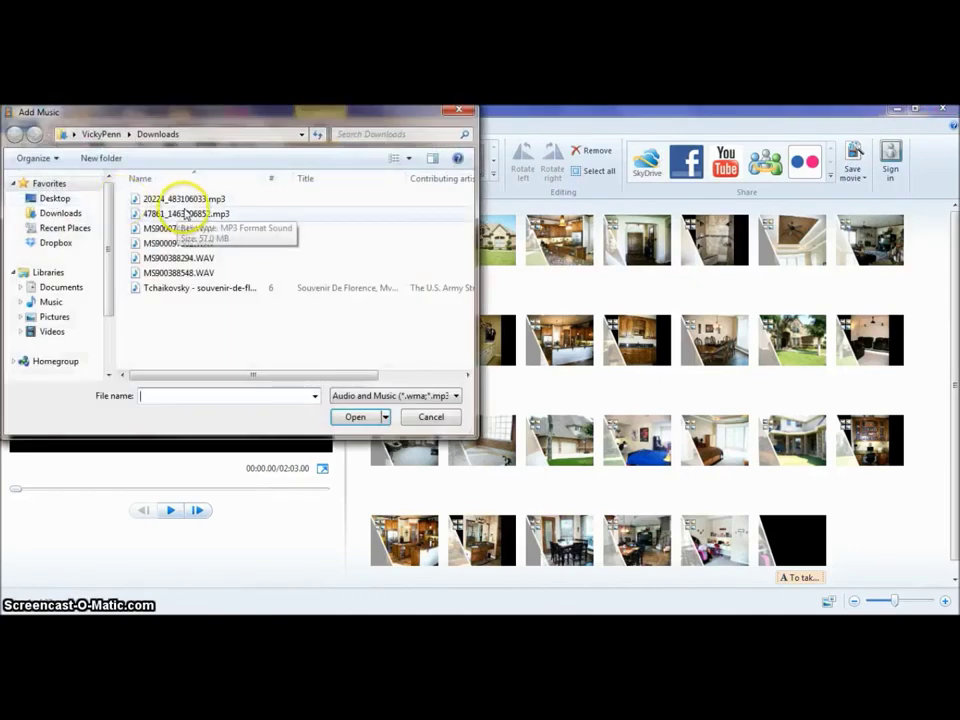
left_click(168, 200)
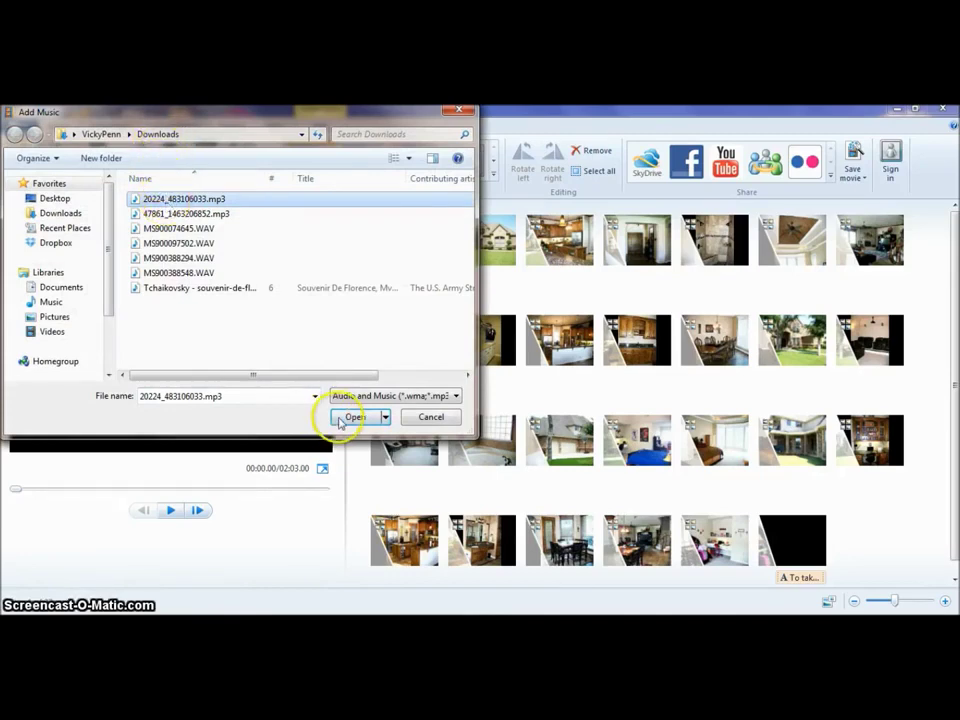
left_click(348, 418)
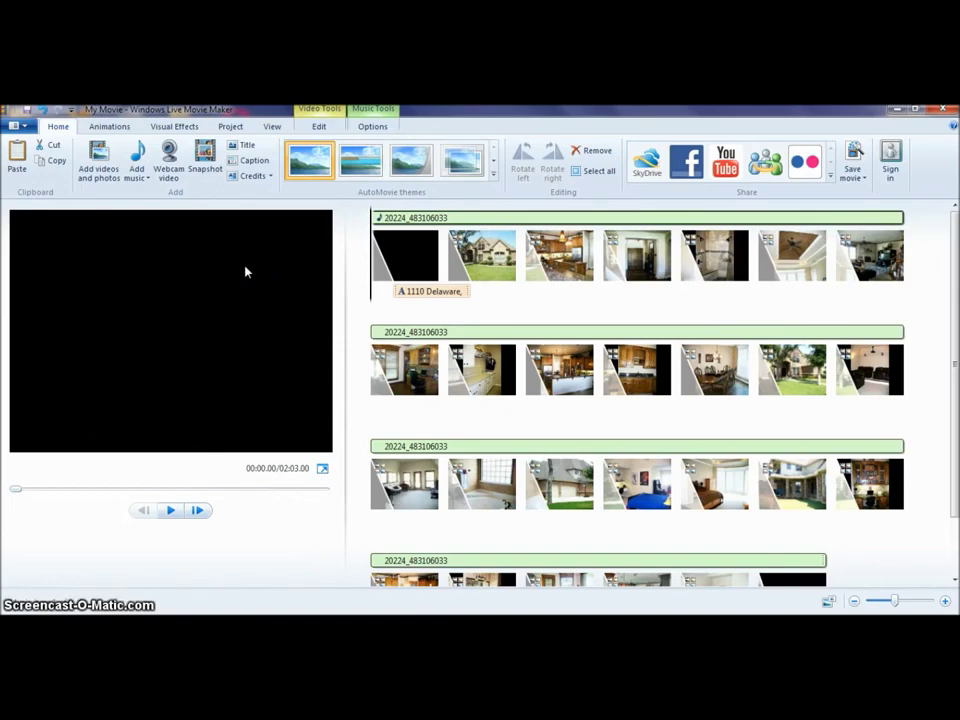
Check the music track's volume in Music Tools Options, then reselect the first clip.
left_click(366, 132)
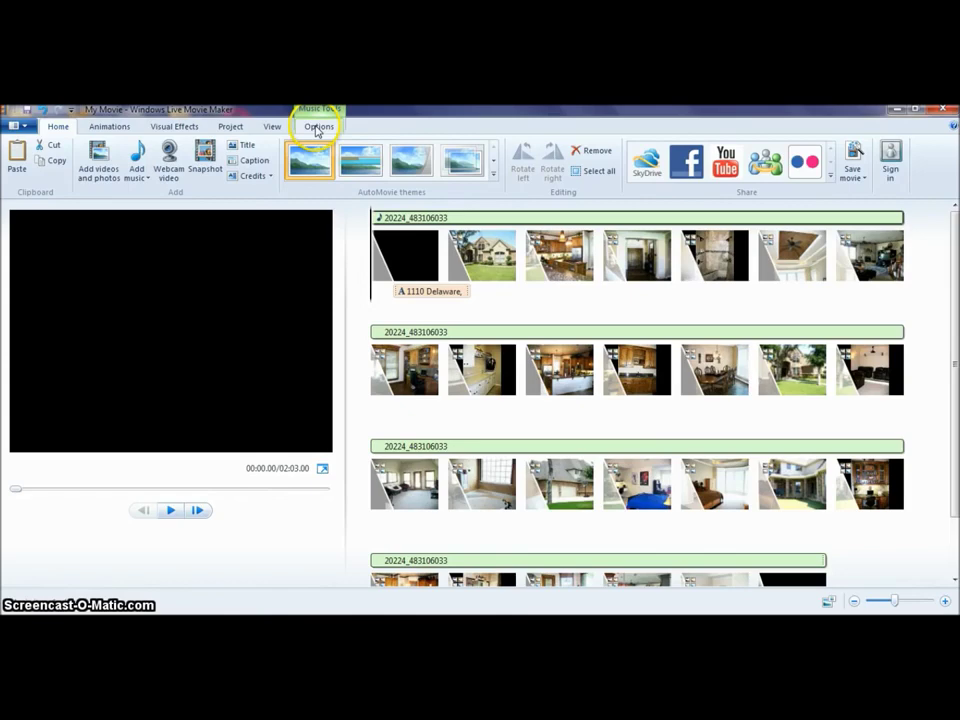
left_click(317, 128)
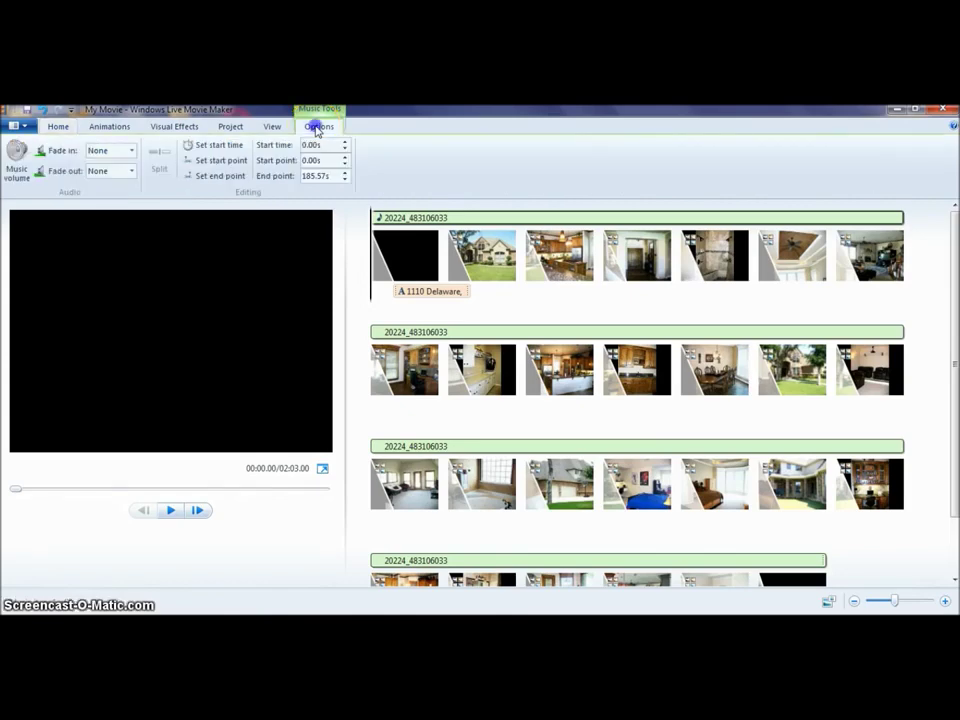
left_click(17, 160)
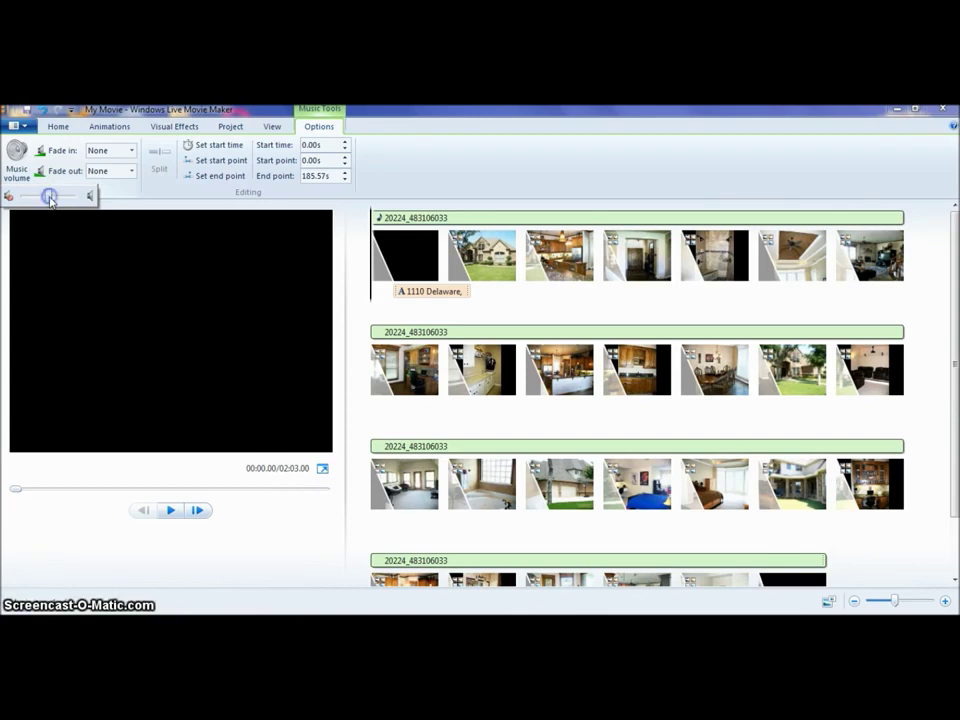
left_click(229, 499)
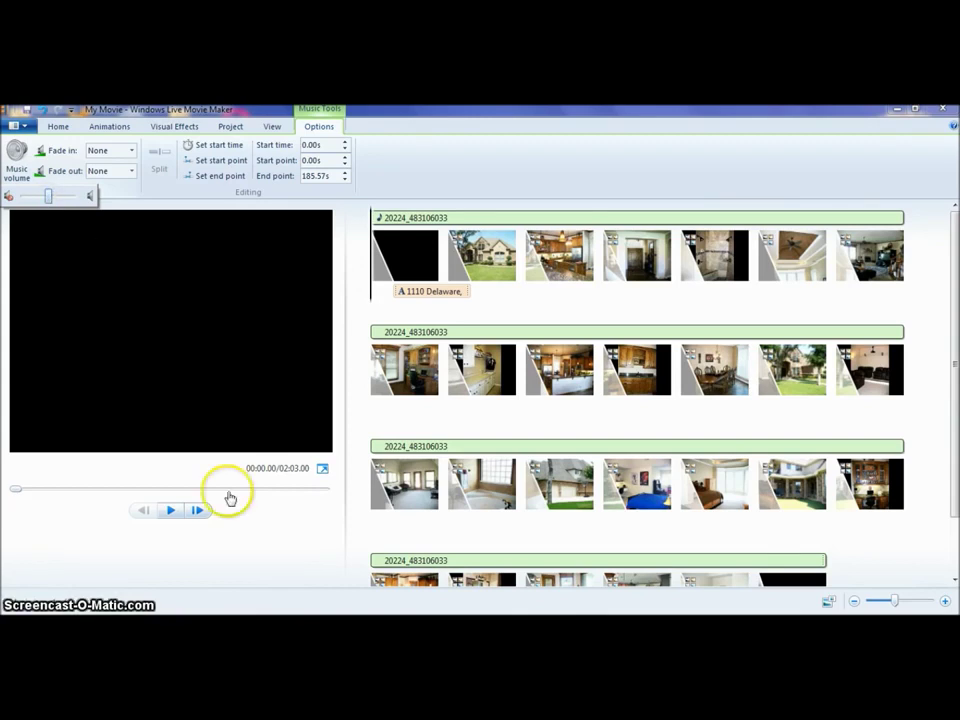
left_click(399, 250)
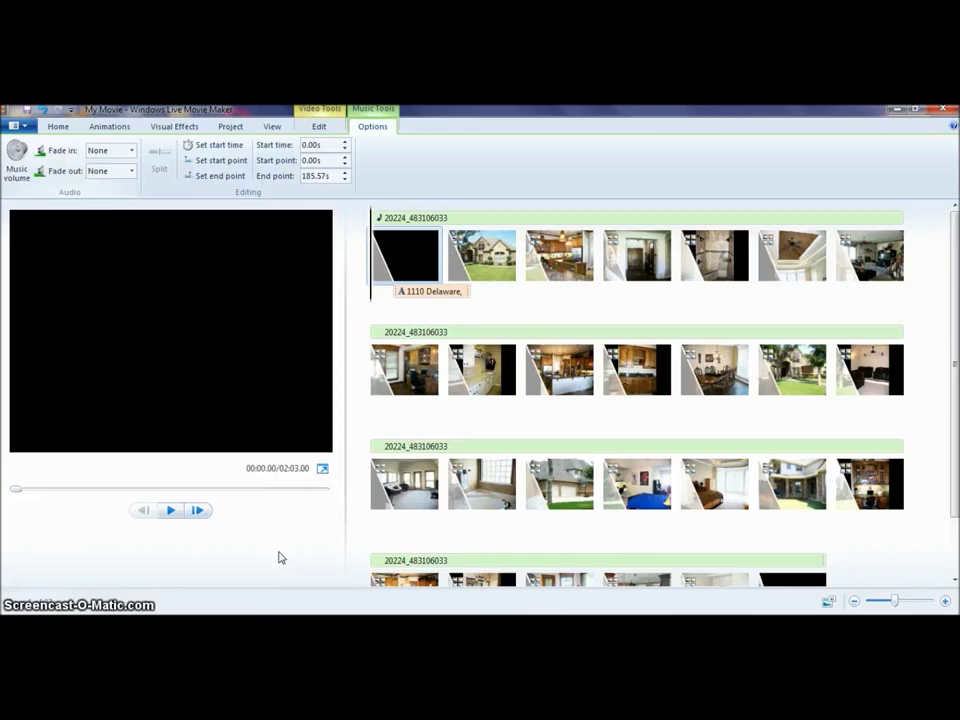
left_click(171, 511)
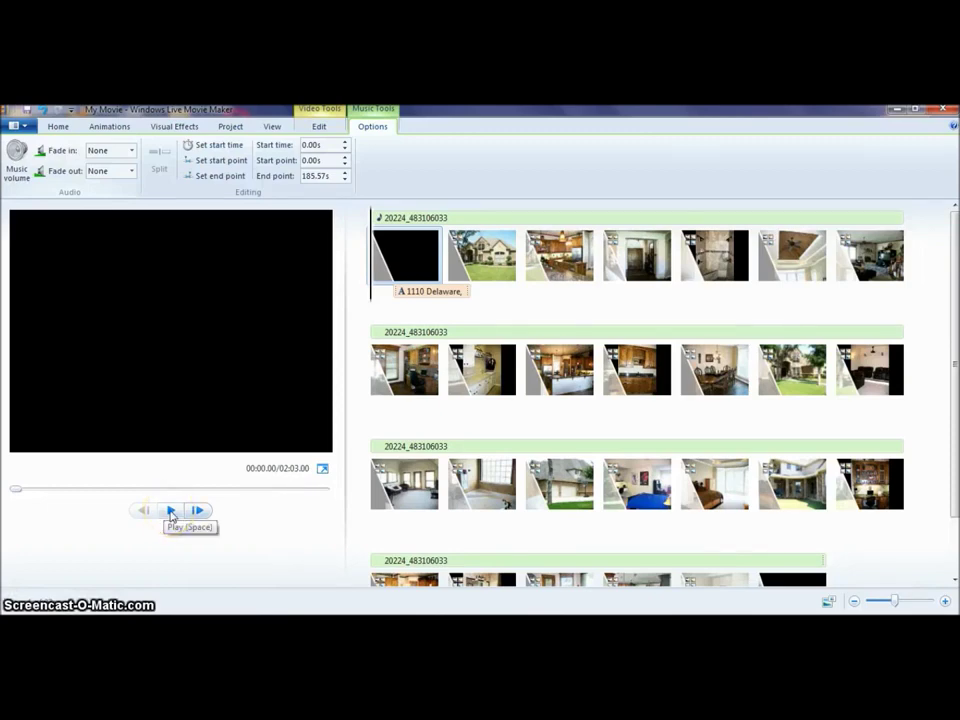
left_click(171, 511)
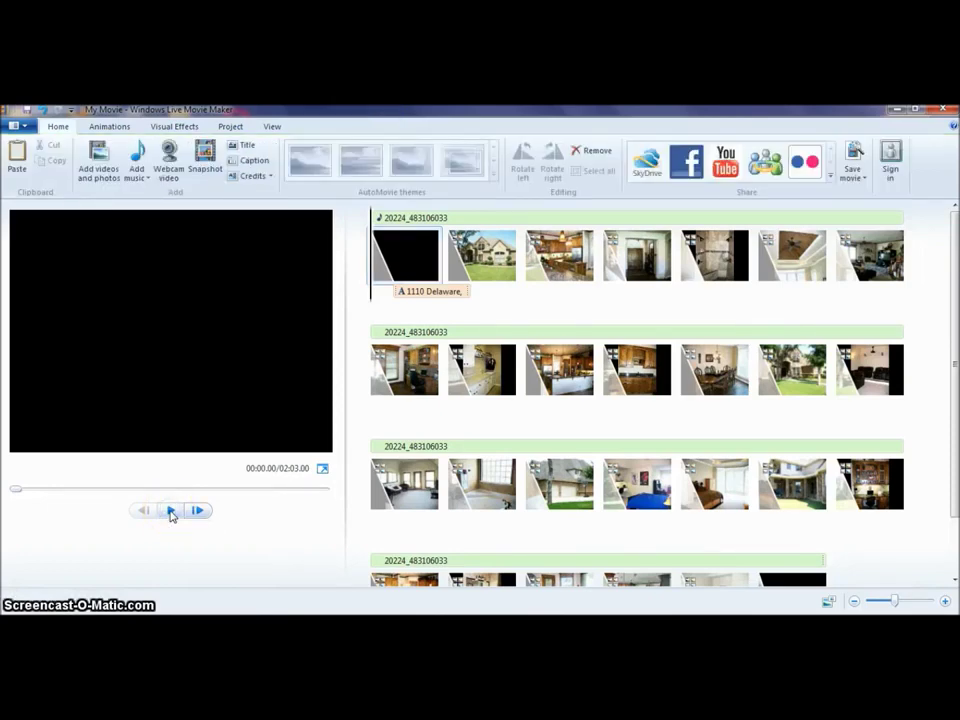
left_click(242, 537)
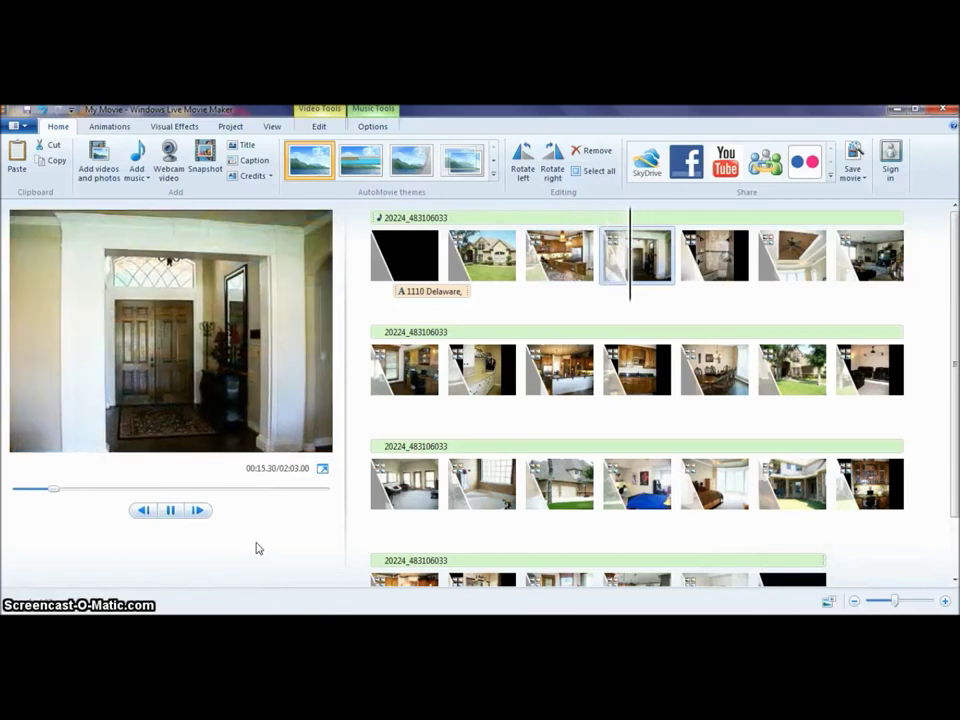
left_click(369, 128)
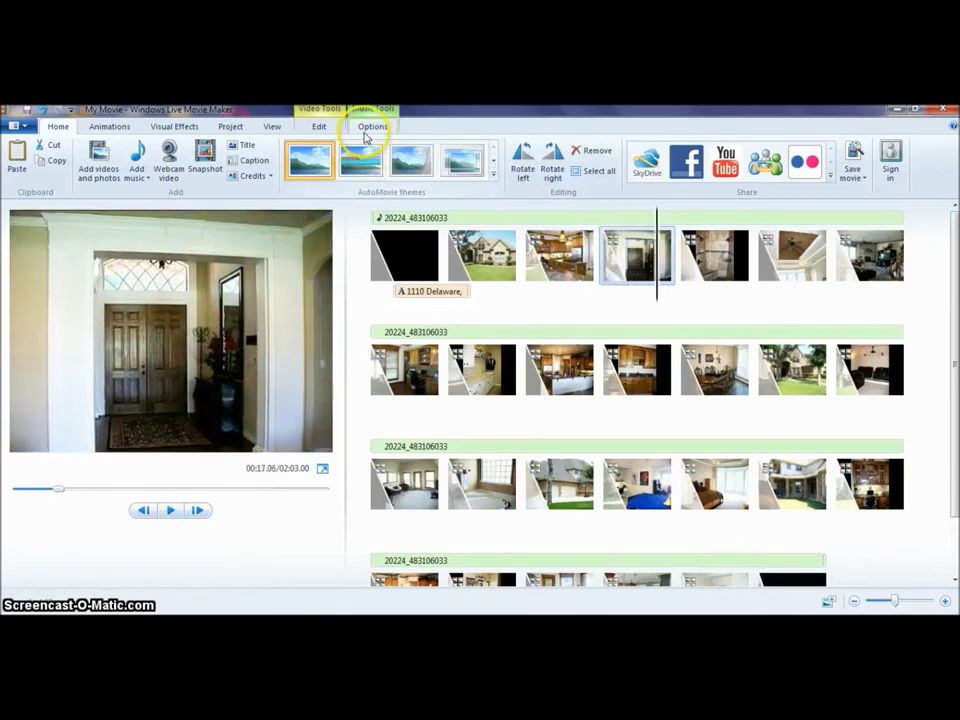
left_click(405, 255)
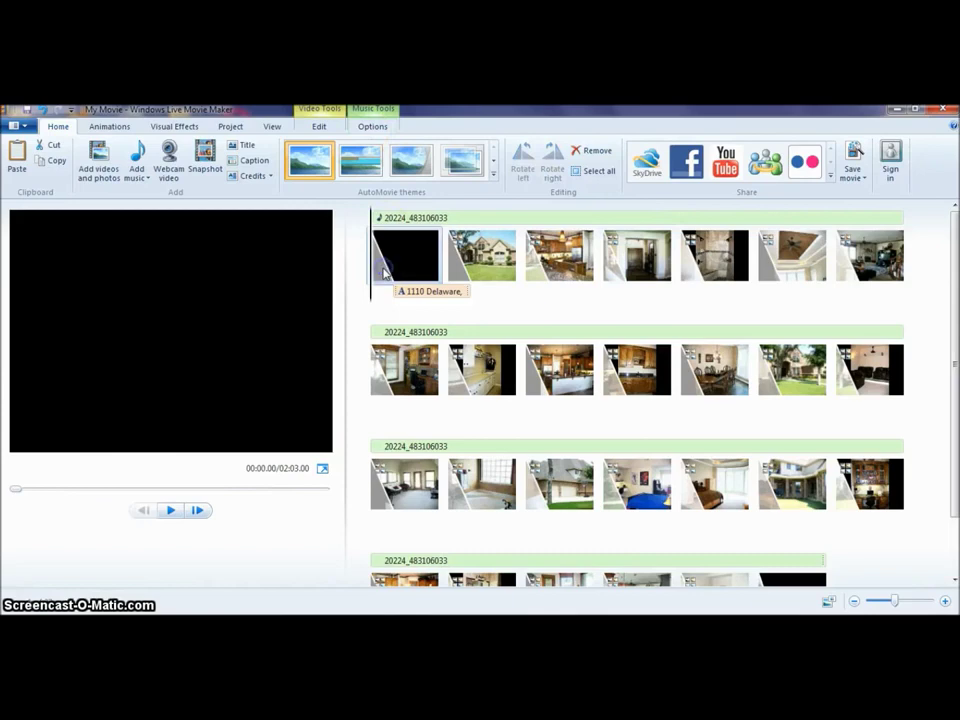
left_click(366, 128)
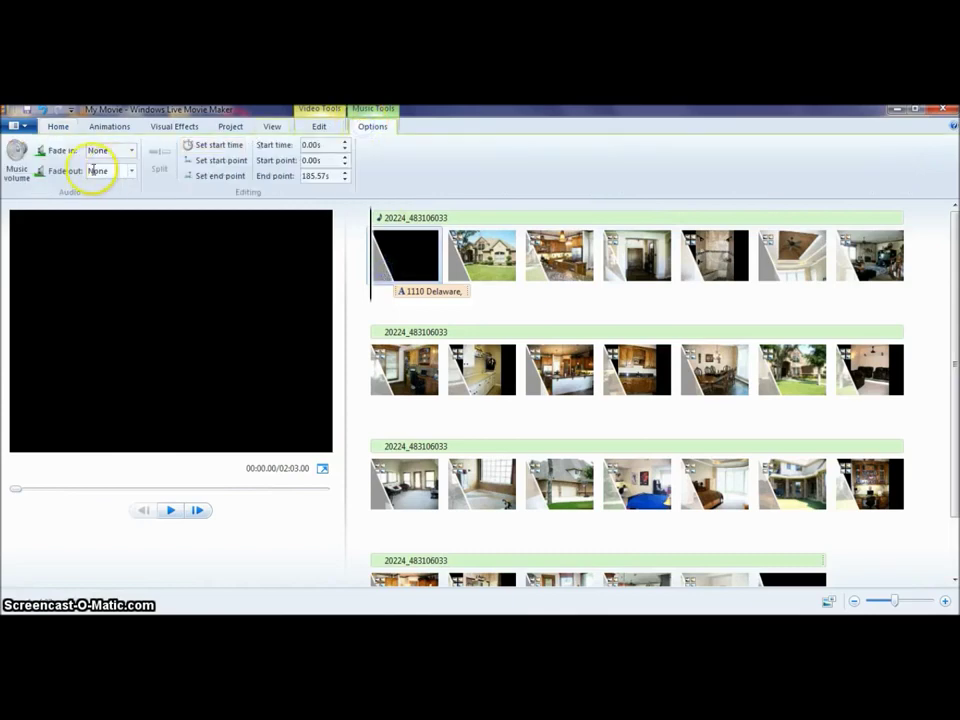
Set the background music's Fade in and Fade out both to Medium.
left_click(17, 160)
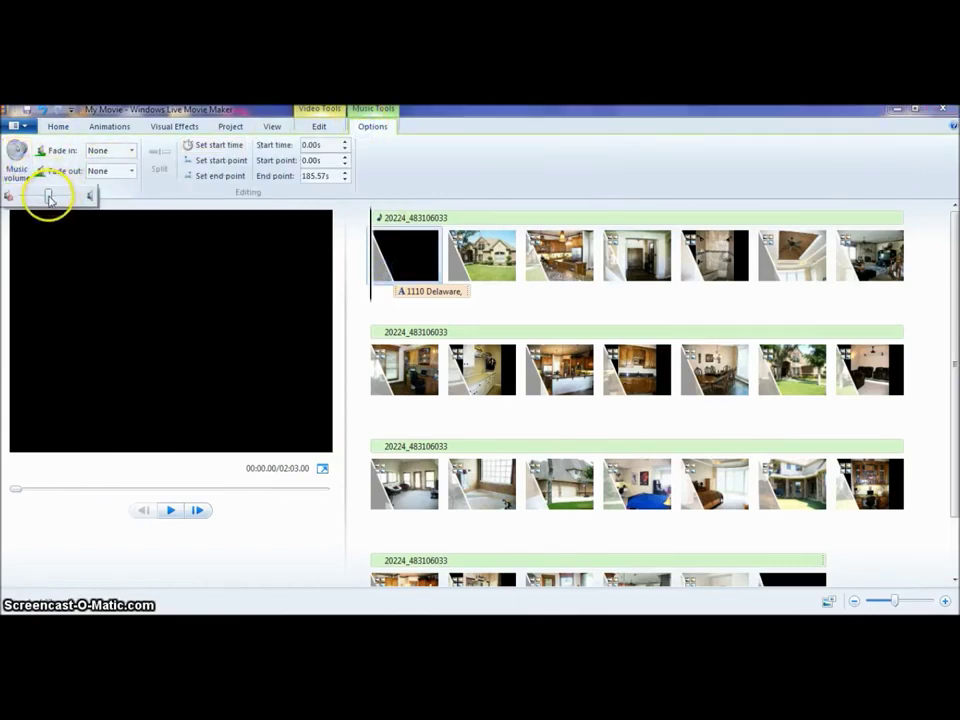
left_click(131, 151)
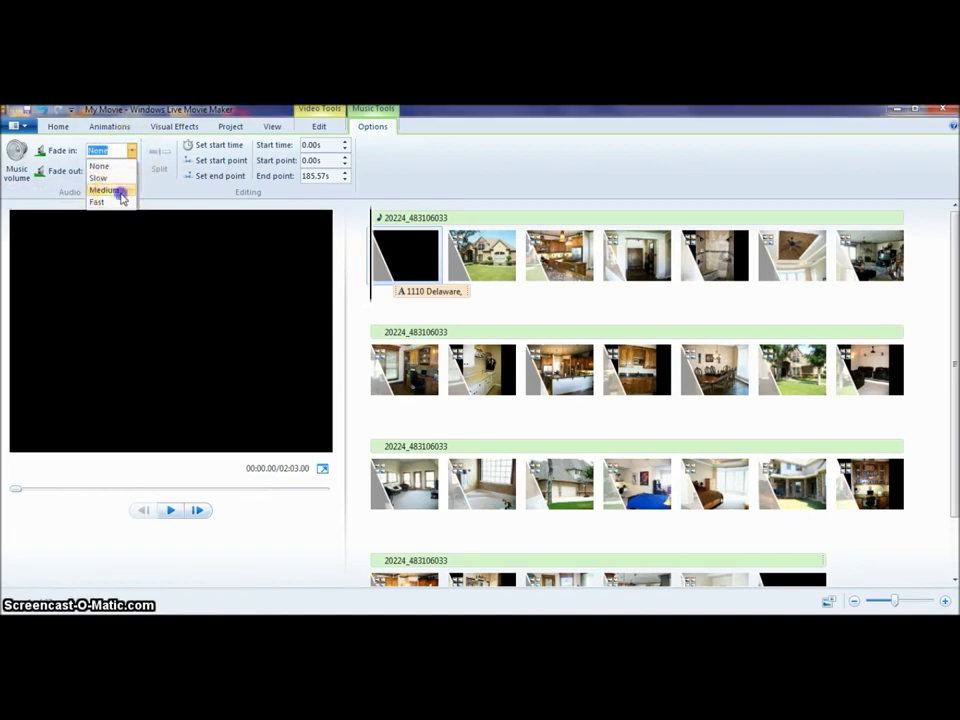
left_click(120, 191)
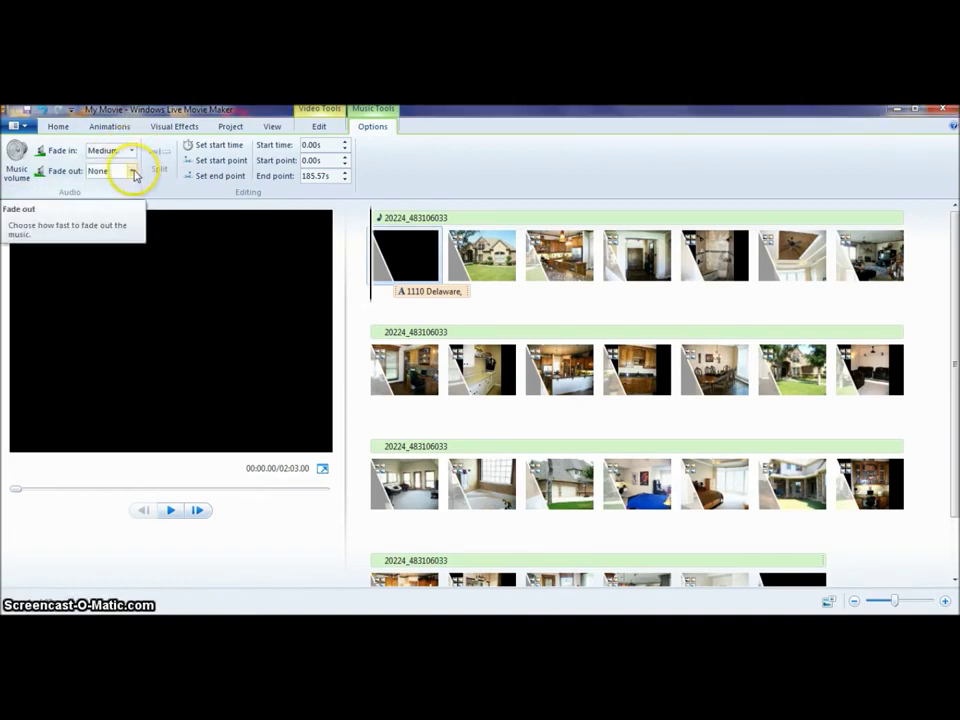
left_click(133, 172)
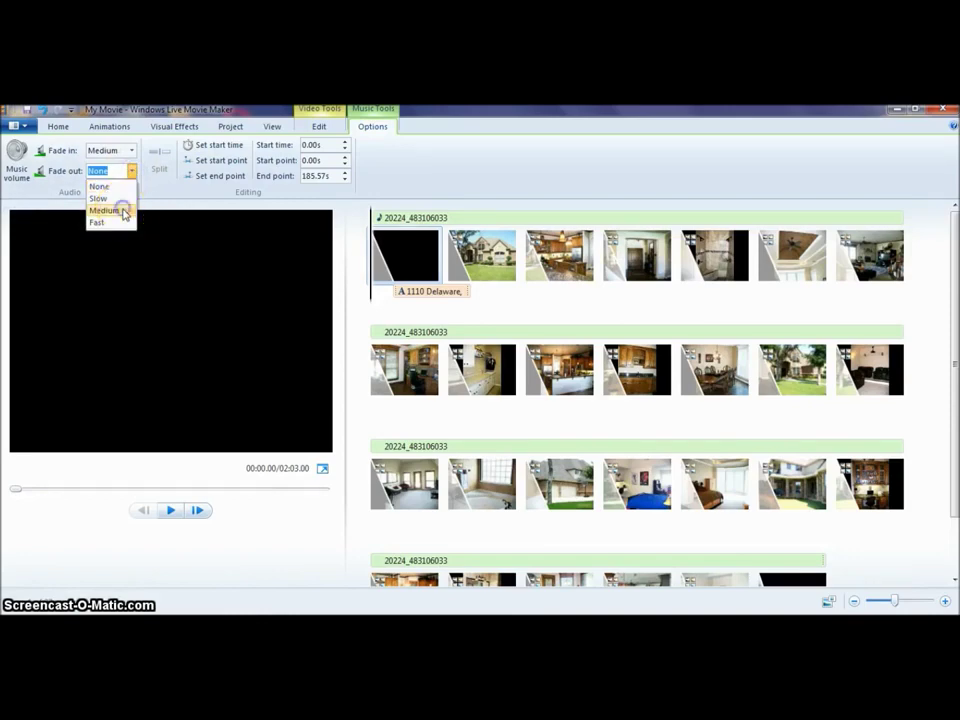
left_click(105, 210)
left_click(409, 255)
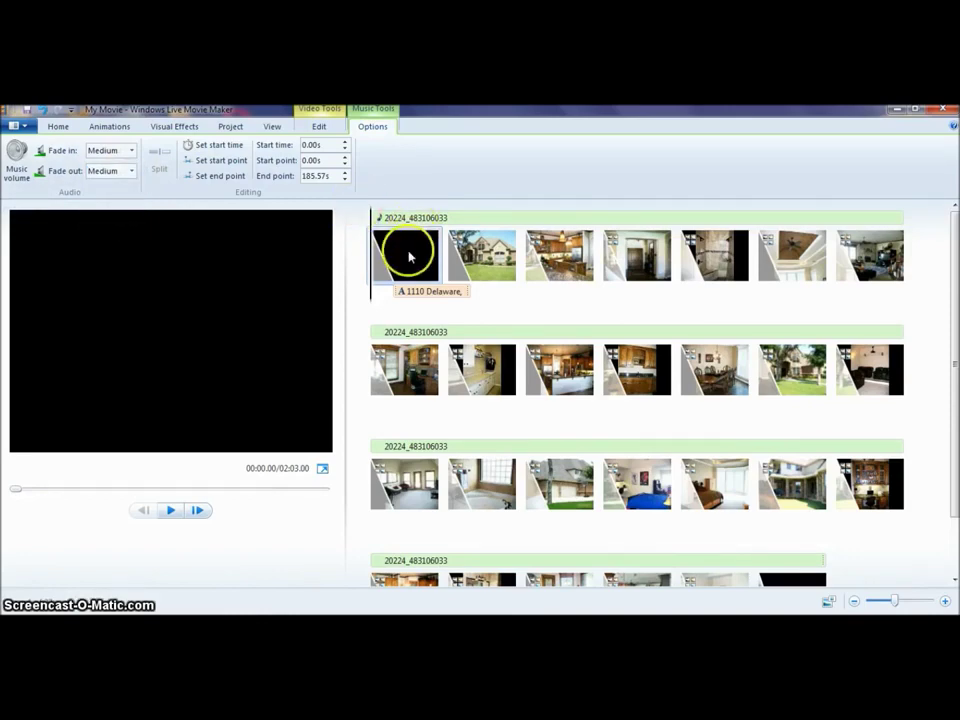
Play the slideshow from the start to hear the music fades, then return to Home.
left_click(171, 510)
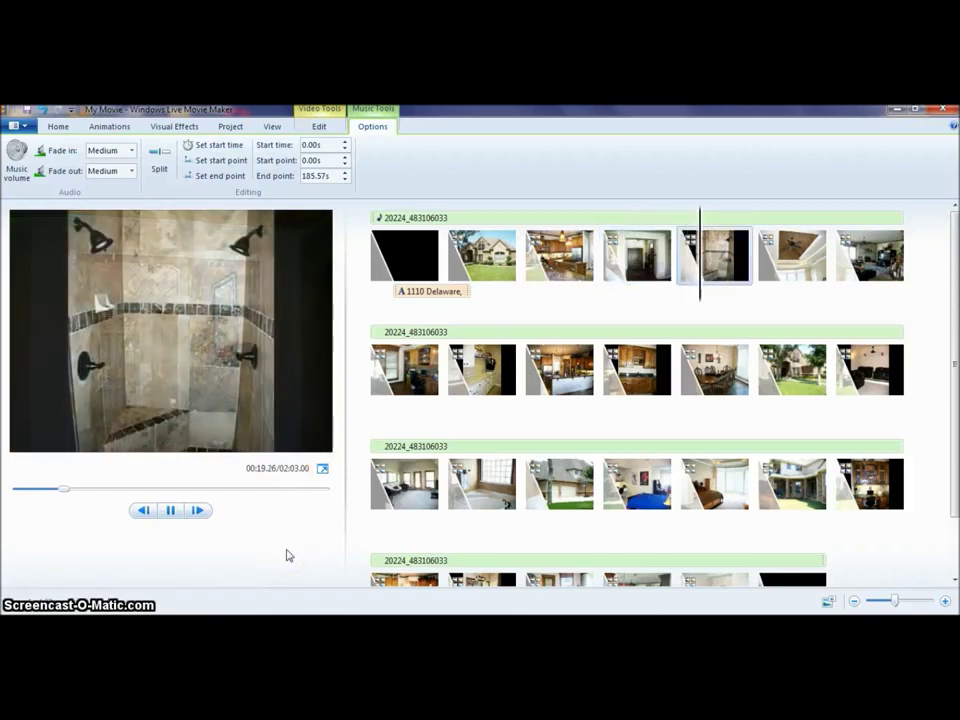
left_click(58, 126)
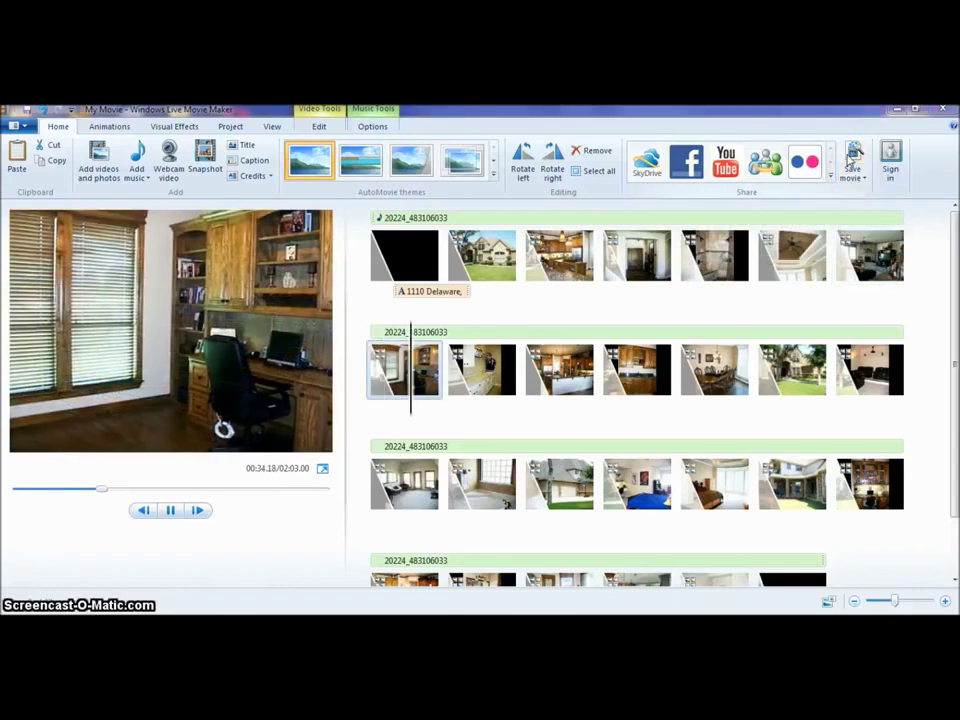
Export the movie as a WMV file named with the property's street address and city.
left_click(853, 165)
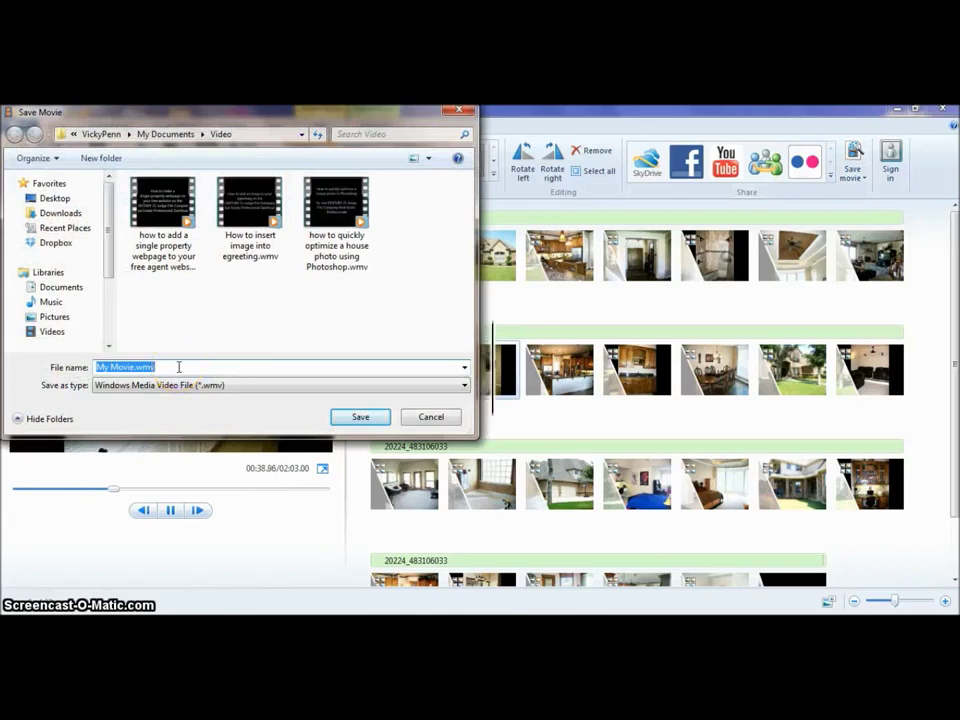
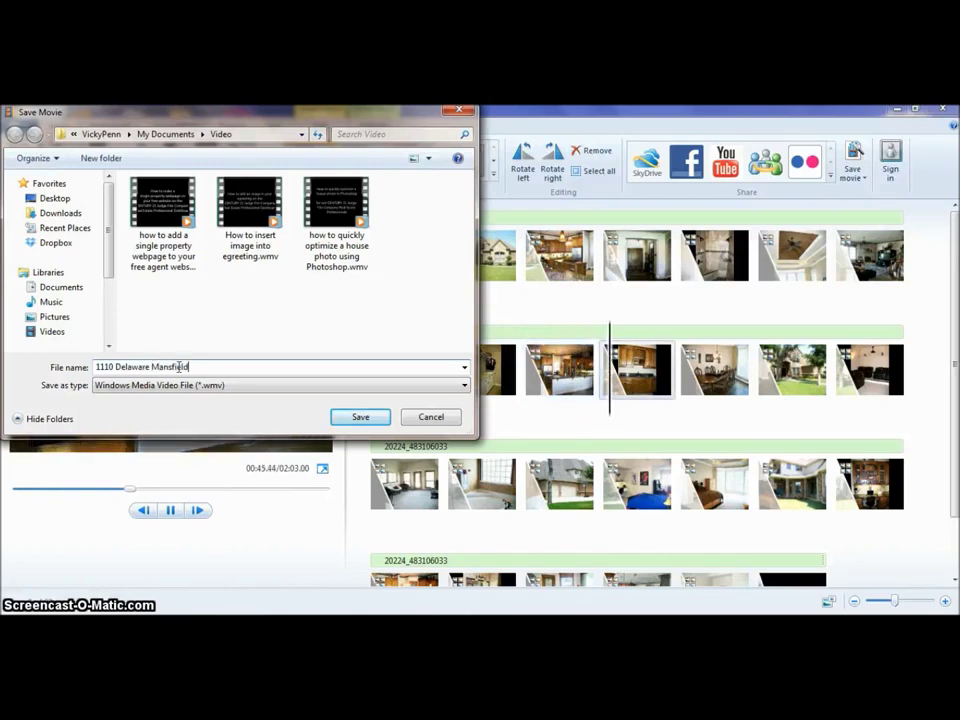
key("Return")
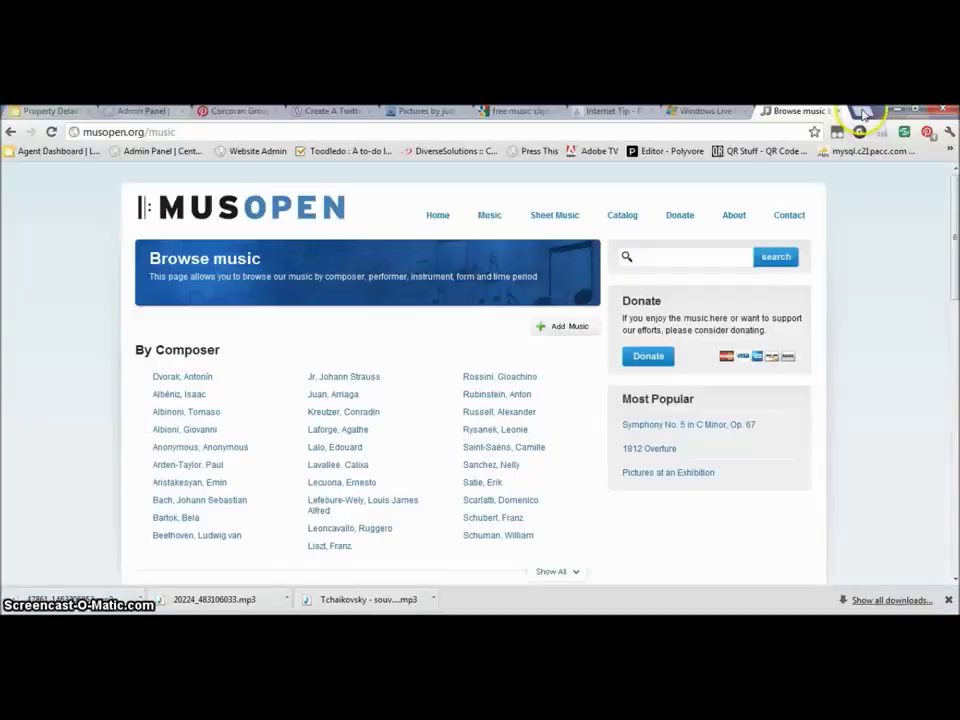
Open youtube.com in a new tab and go to the video upload page.
left_click(862, 111)
type("youtube.com")
key("Return")
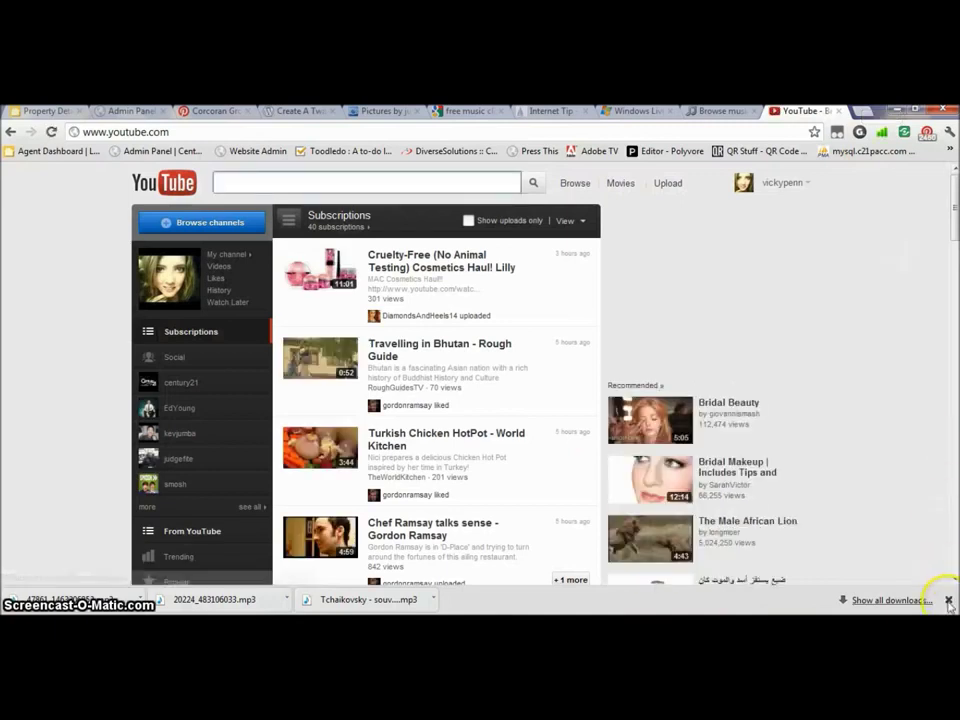
left_click(948, 600)
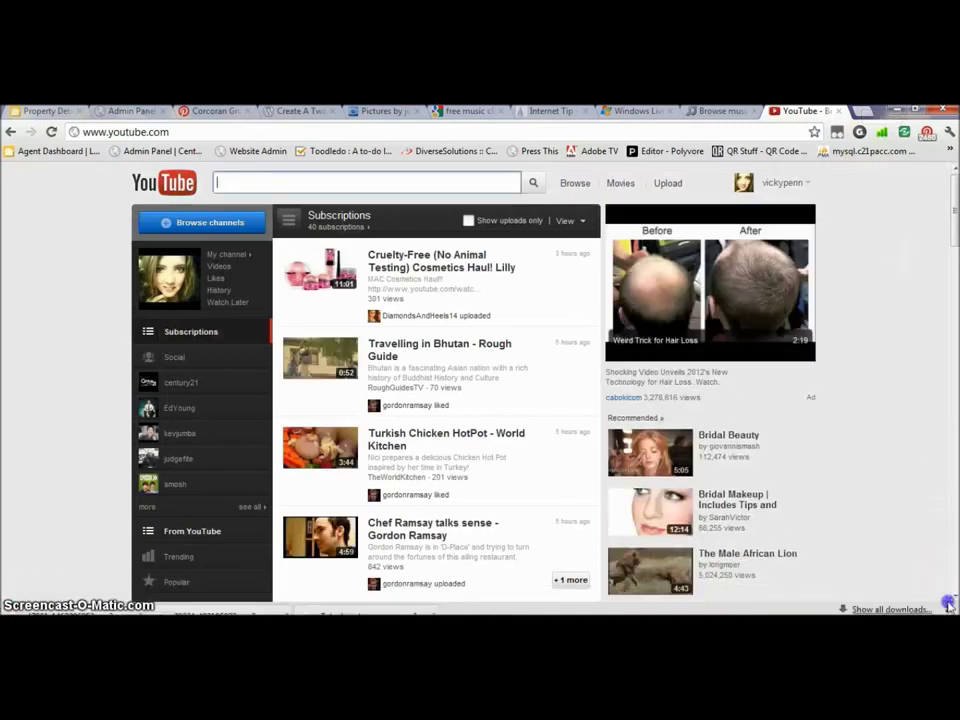
left_click(667, 184)
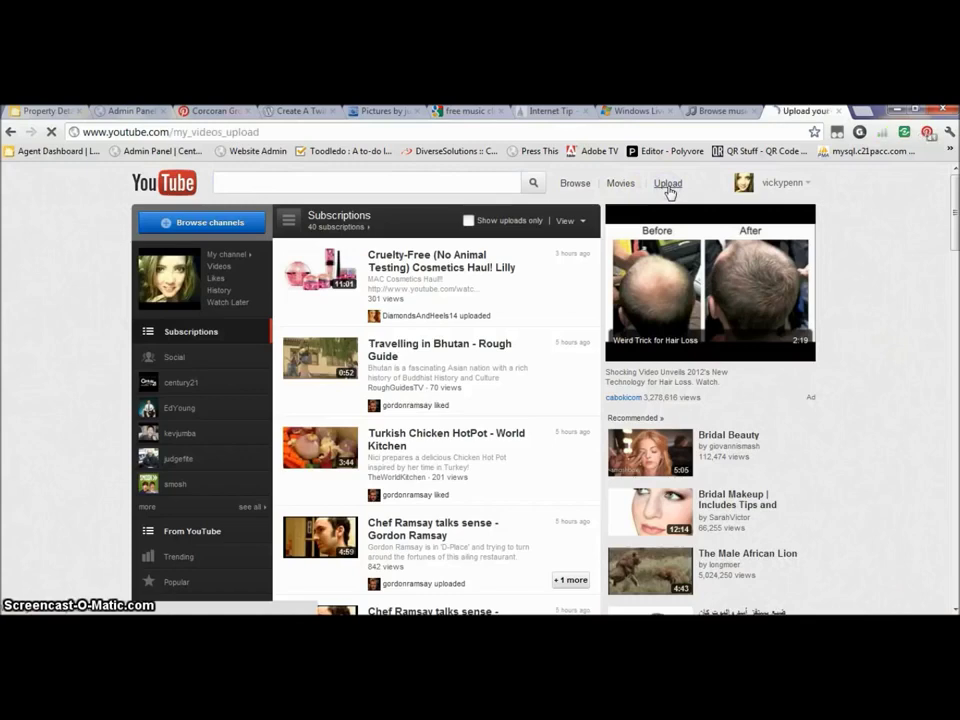
Upload the exported WMV movie from My Documents > Video.
left_click(338, 410)
left_click(317, 460)
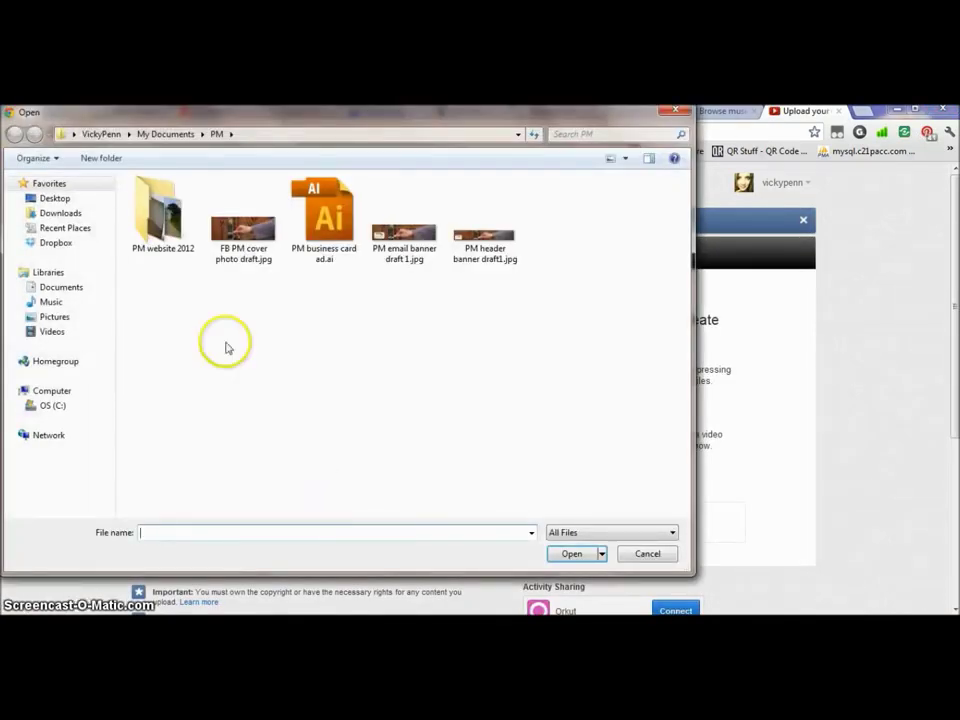
left_click(165, 133)
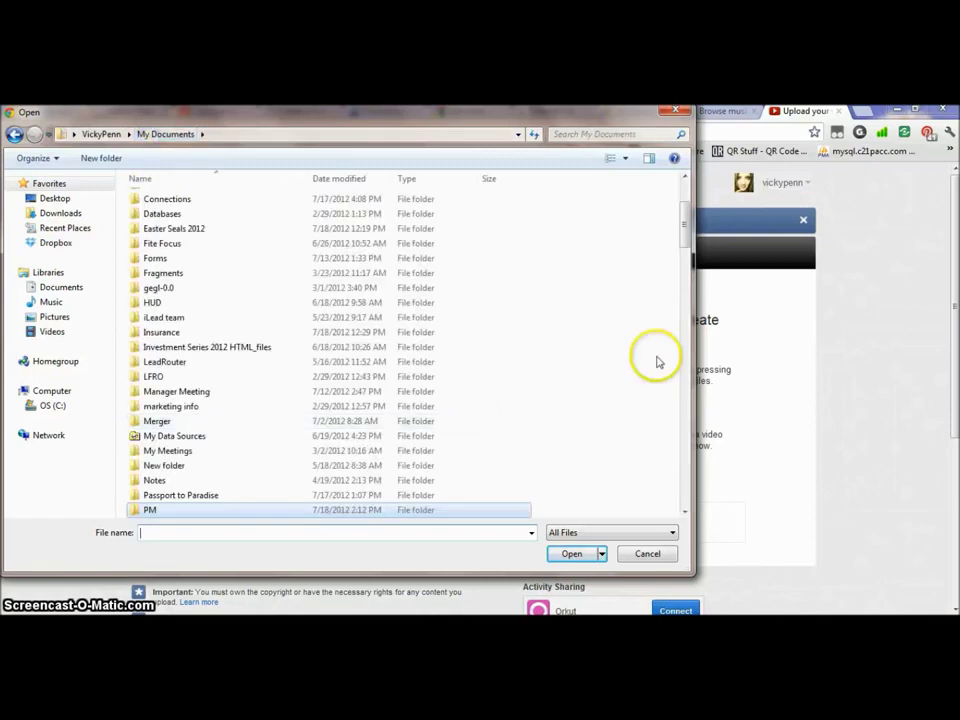
left_click_drag(684, 222, 688, 258)
double_click(155, 356)
left_click(155, 218)
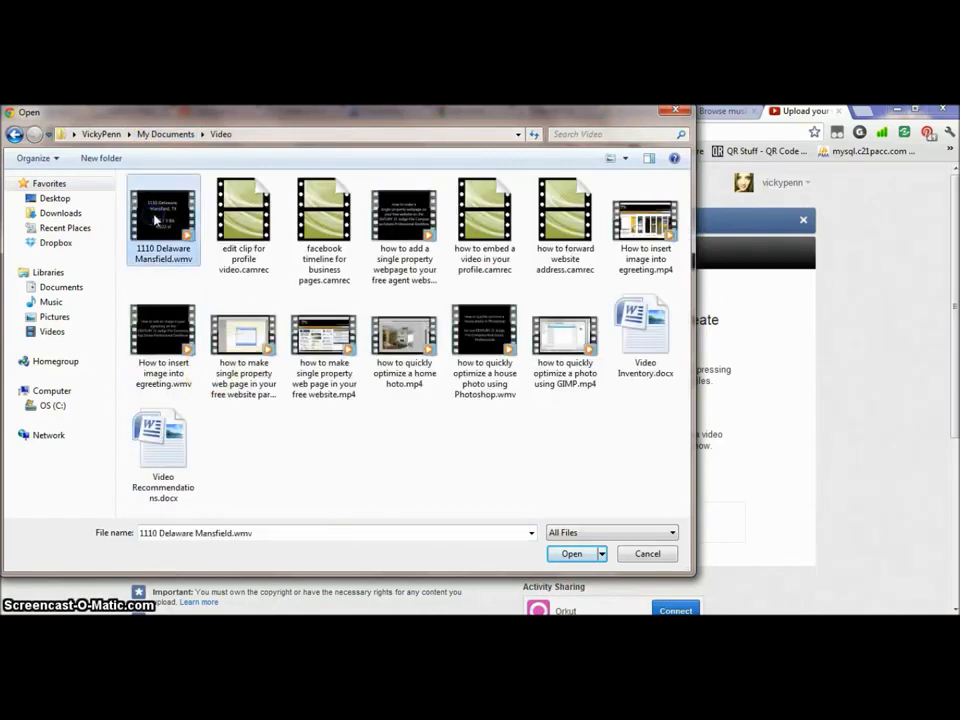
left_click(571, 553)
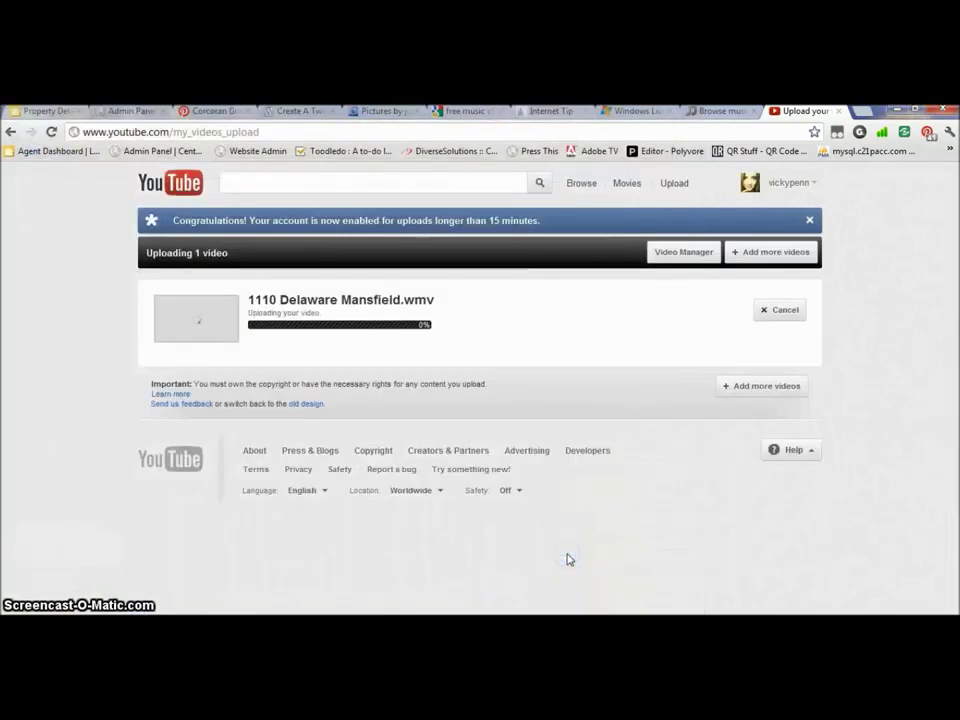
Trim the video title to the street address and append ', Mansfield, Texas'.
left_click(308, 338)
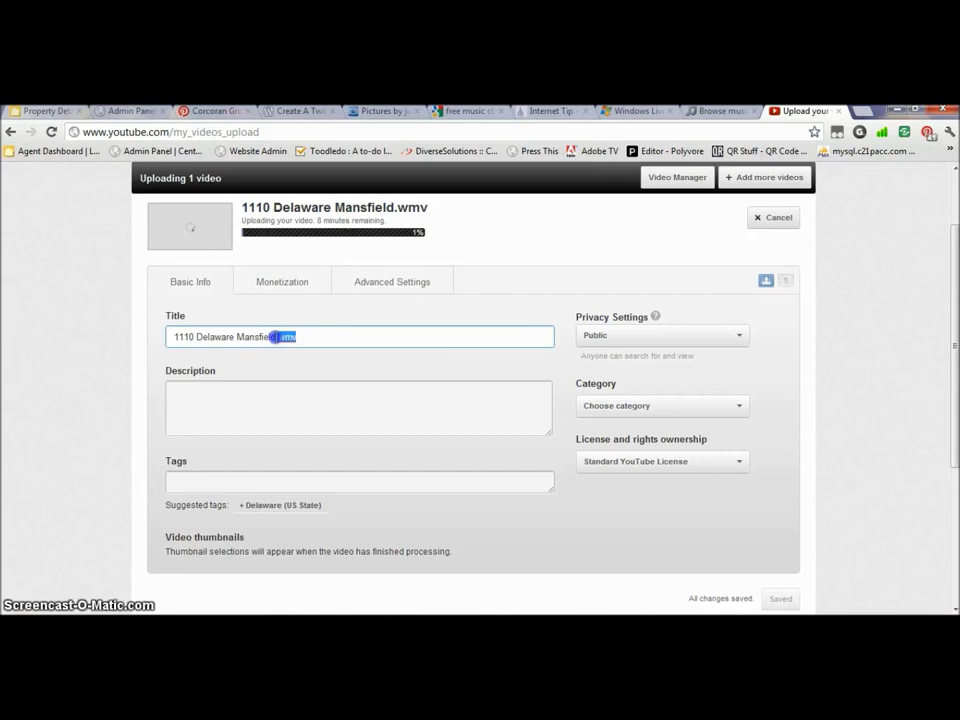
key("BackSpace")
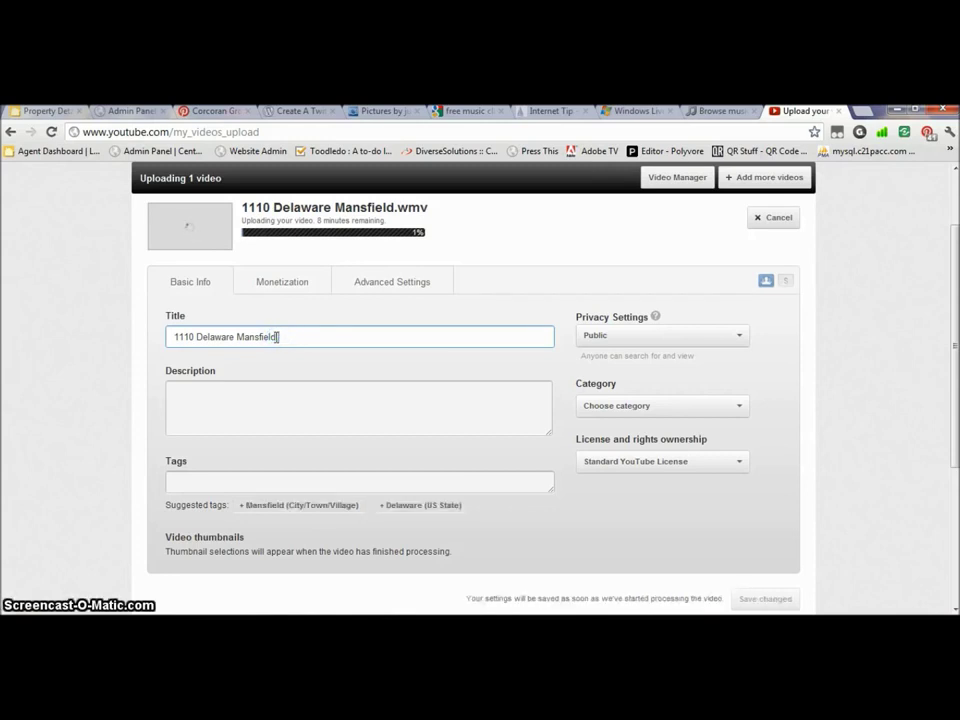
key("BackSpace")
type(", Mansfield, Texas")
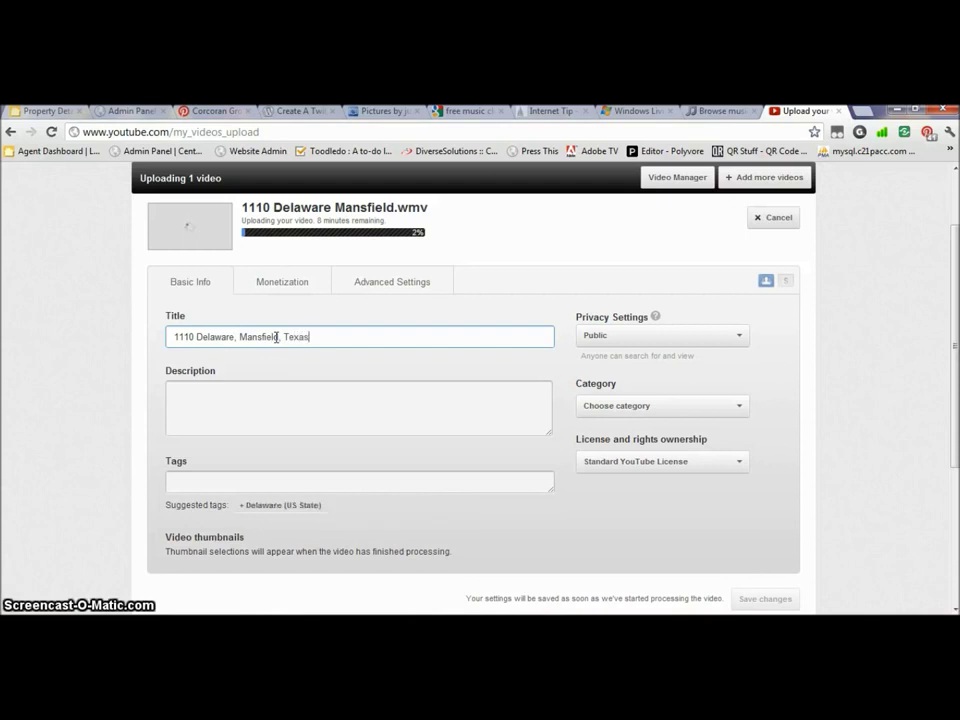
Paste the house description, then add a 'To schedule a tour' line and the agent's website.
left_click(234, 394)
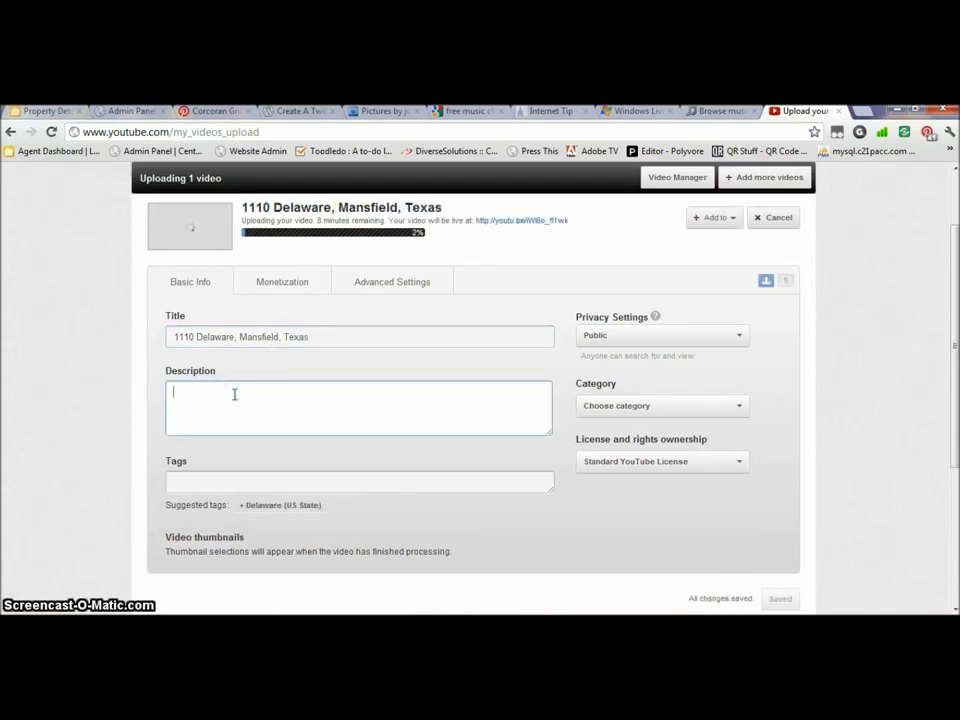
type("5 bedroom, 3 bath and 4,322 square feet ........")
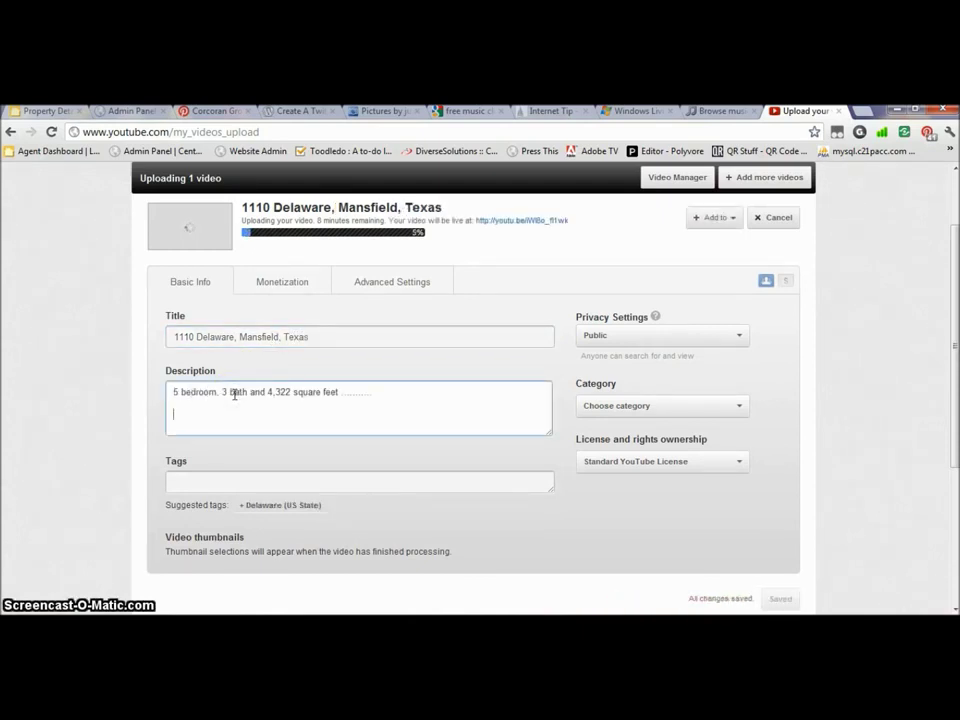
key("Return")
type("To sche")
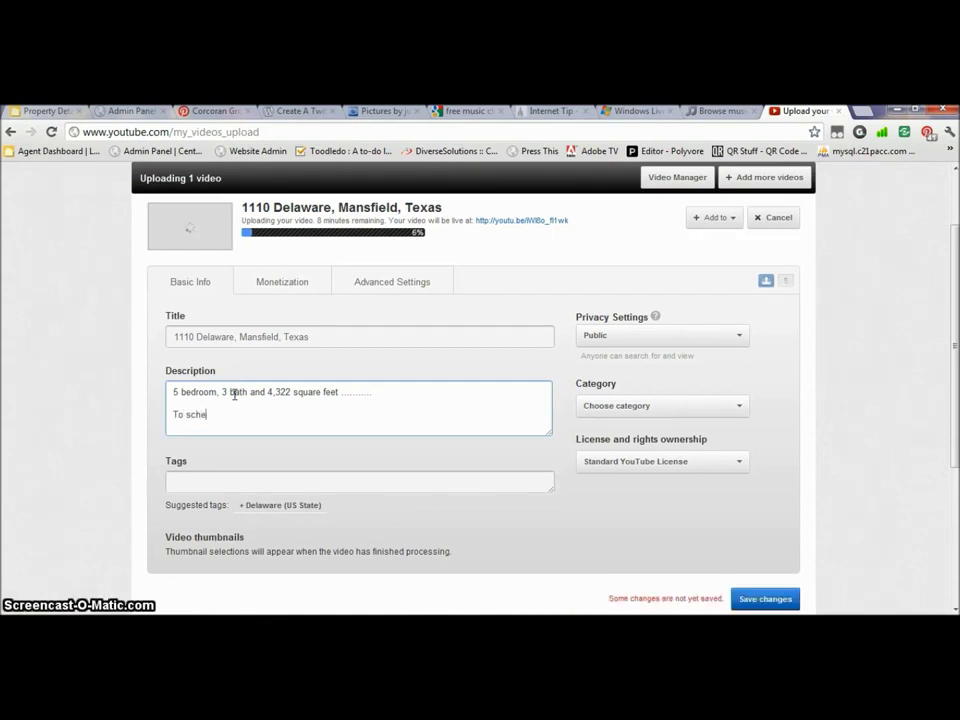
type("dule  a tour or")
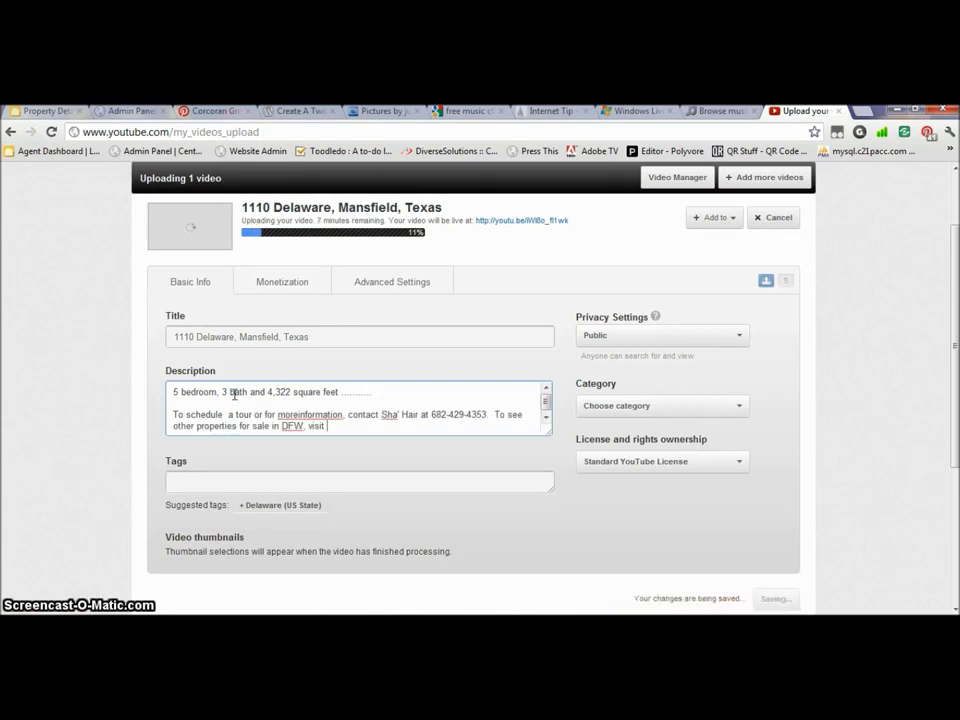
type("http://")
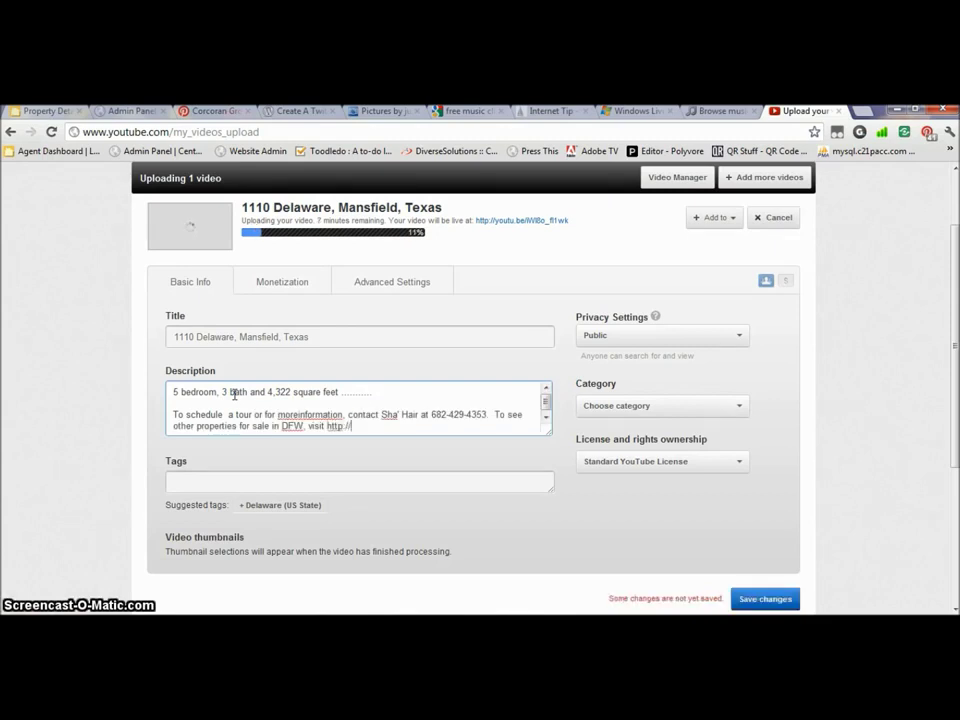
type("www.ShaSellsRealEstate.com")
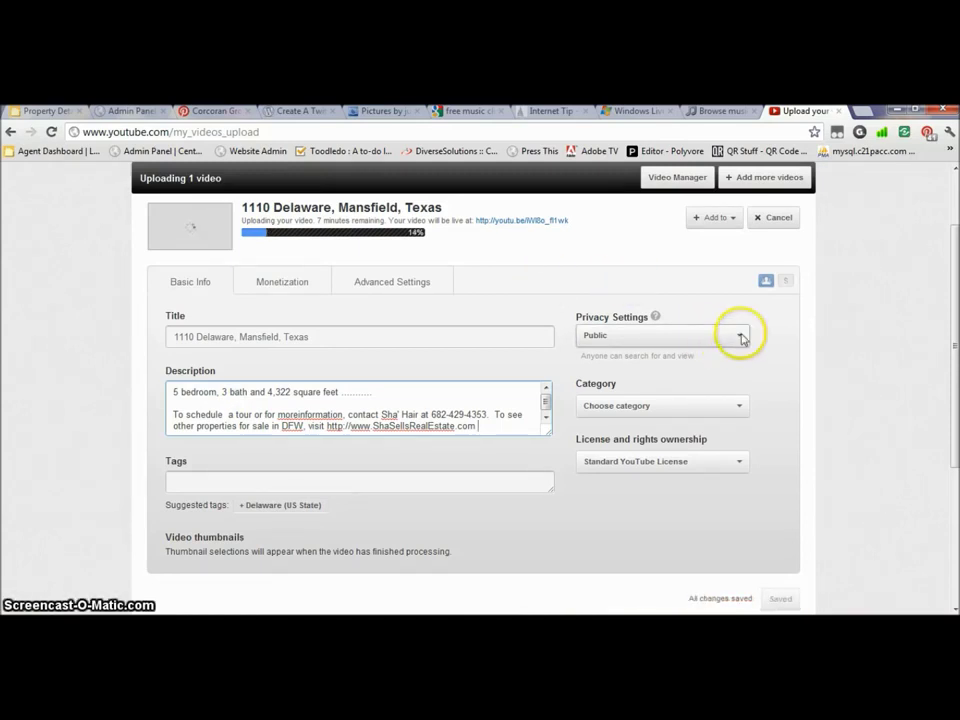
Open and dismiss the category list, then select the video's share link.
left_click(741, 406)
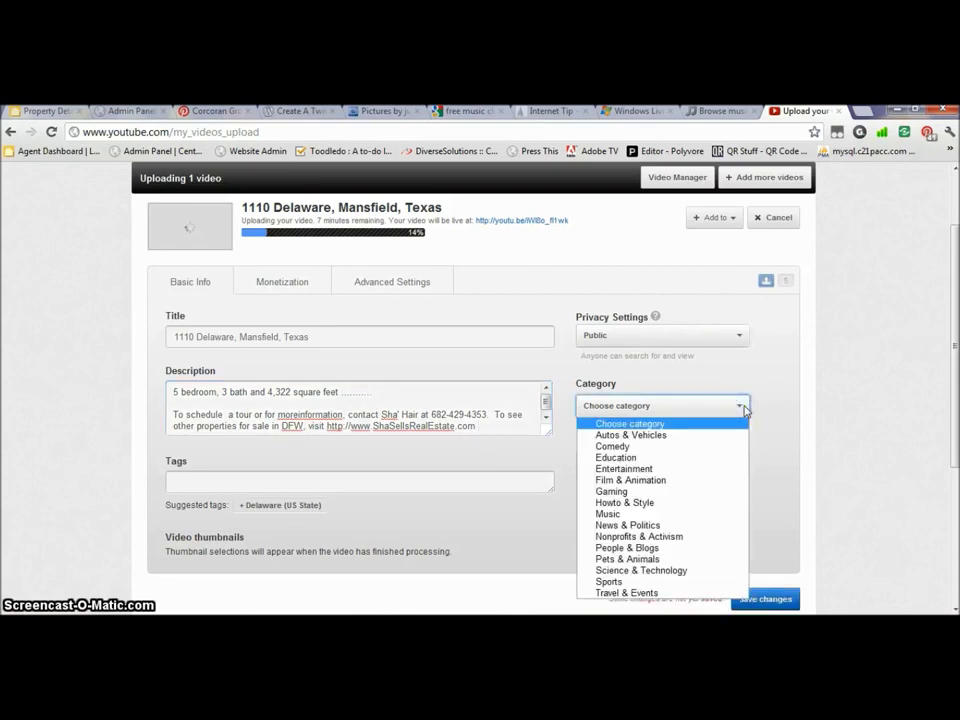
left_click(932, 354)
mouse_move(953, 339)
left_mouse_down()
mouse_move(955, 383)
mouse_move(949, 326)
left_mouse_up()
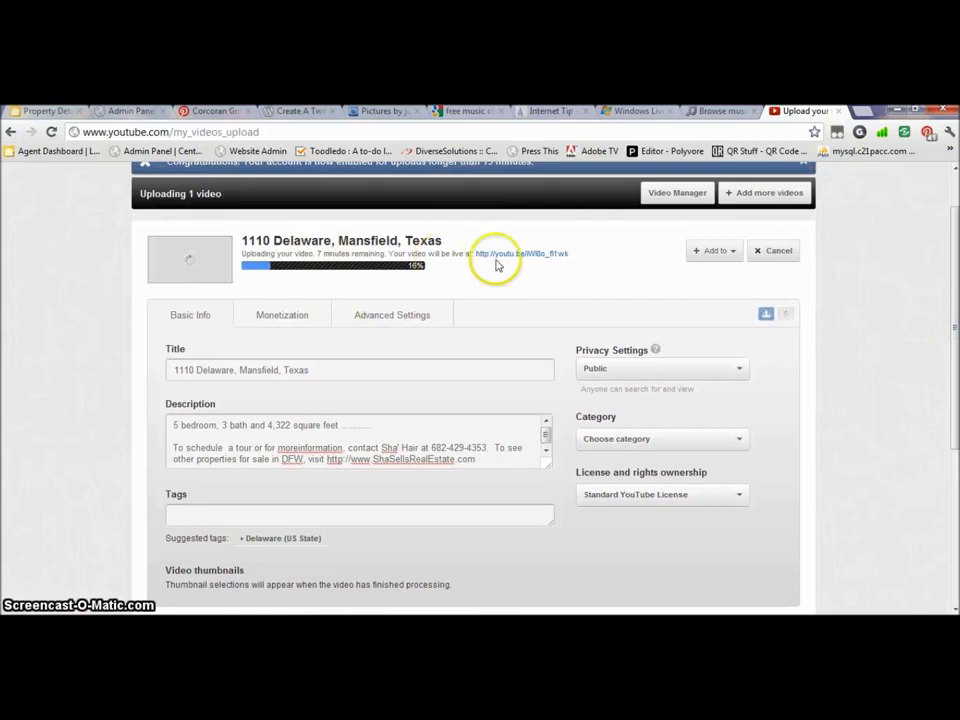
left_click_drag(573, 256, 477, 255)
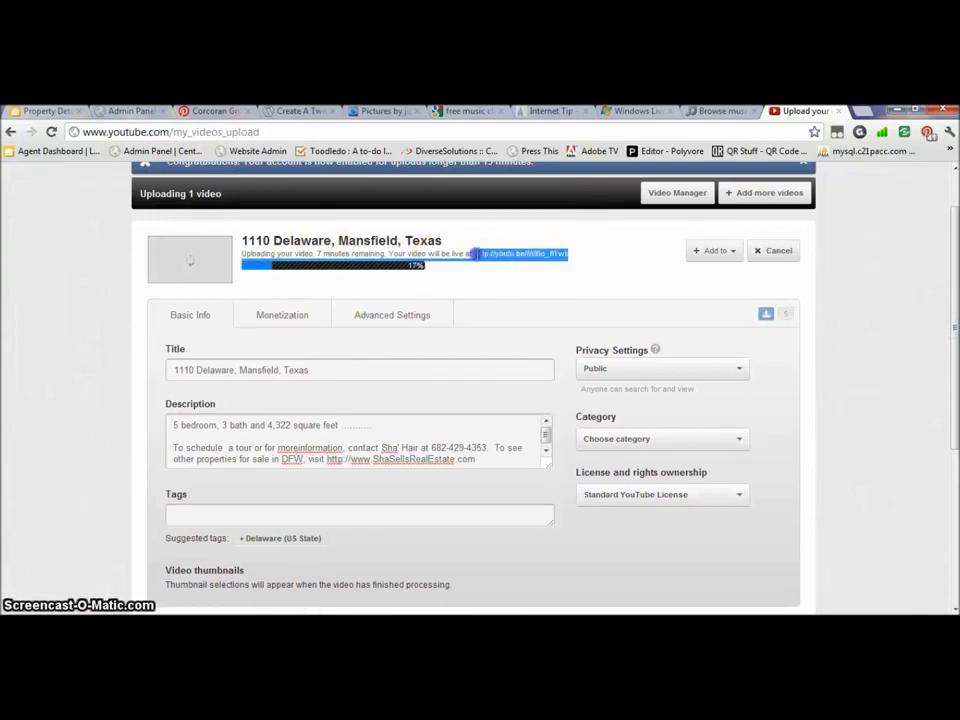
left_click(573, 257)
left_click_drag(573, 257, 478, 255)
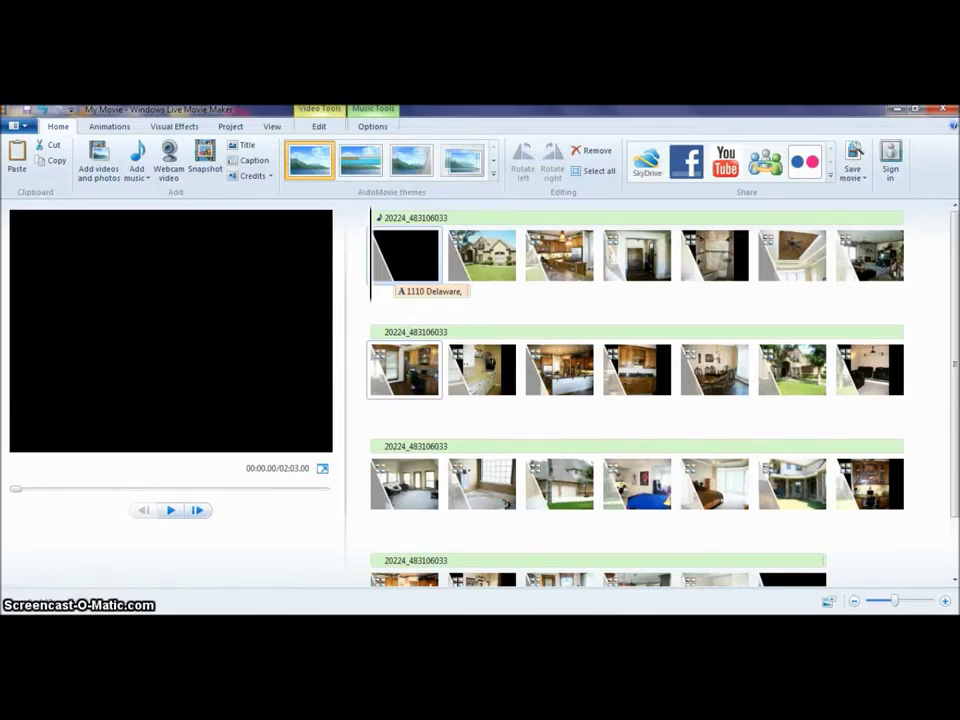
Close the My Movie project so Movie Maker asks whether to save its changes.
left_click(948, 110)
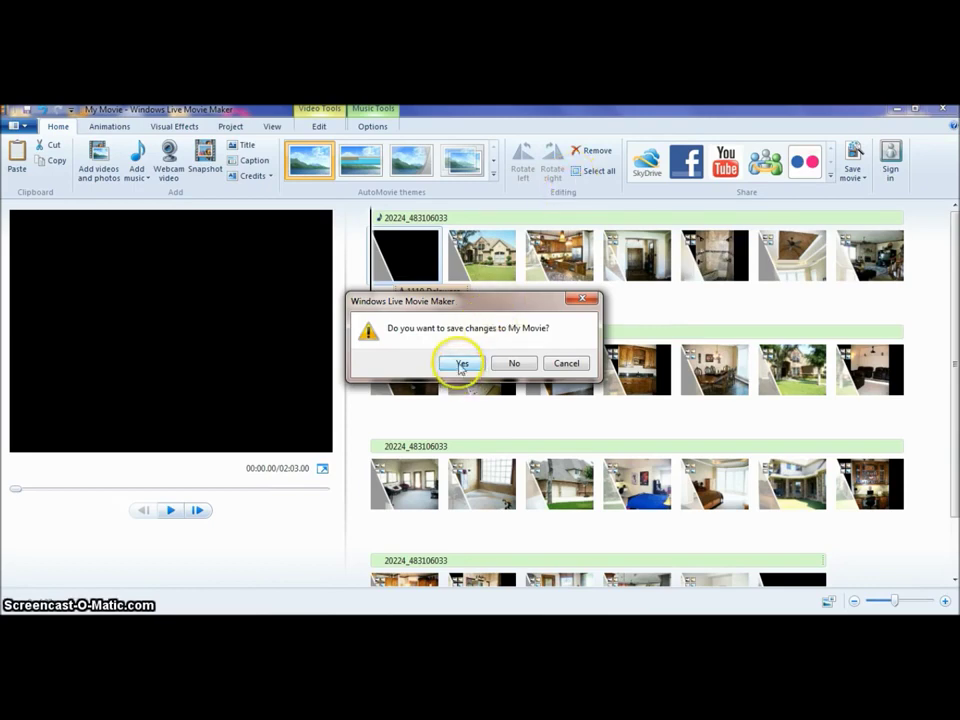
left_click(461, 364)
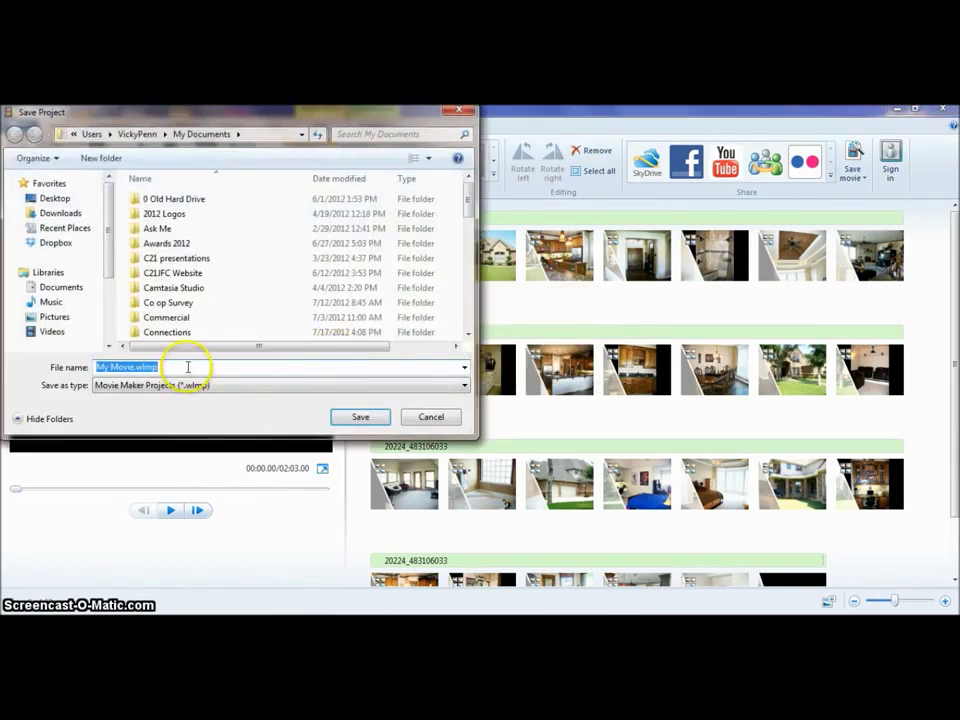
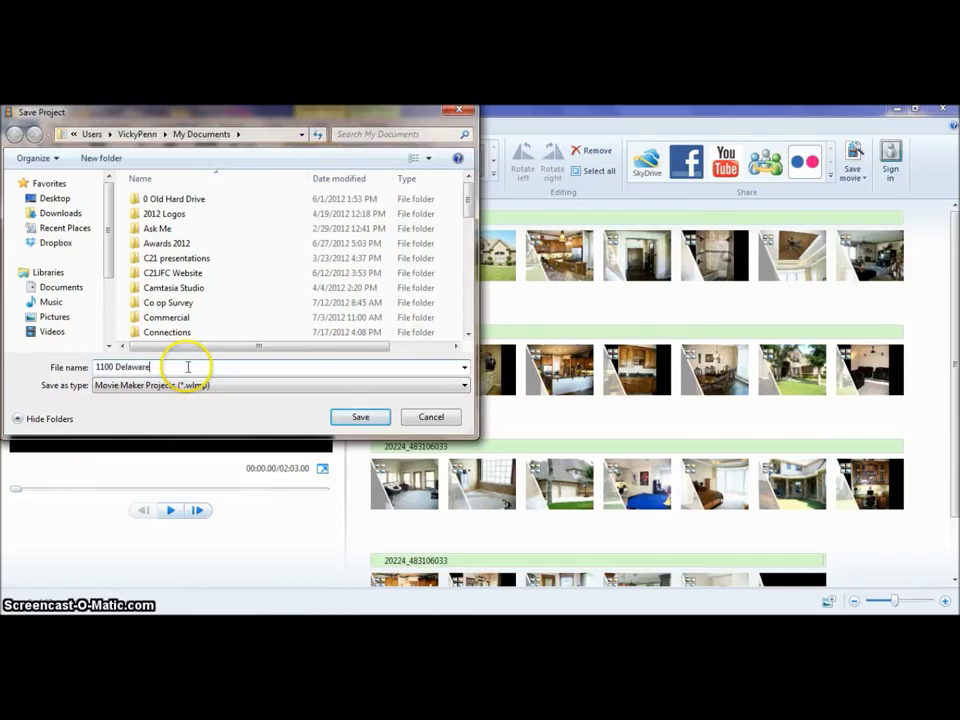
left_click(469, 313)
left_click(469, 316)
scroll(466, 274, "down", 3)
left_click(285, 368)
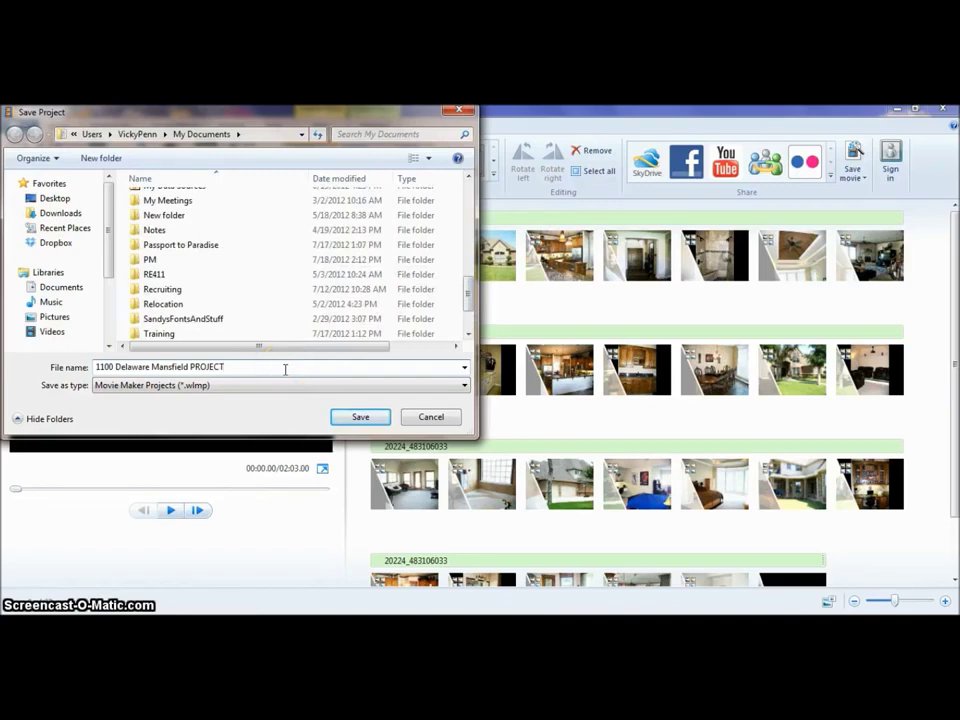
scroll(466, 302, "down", 1)
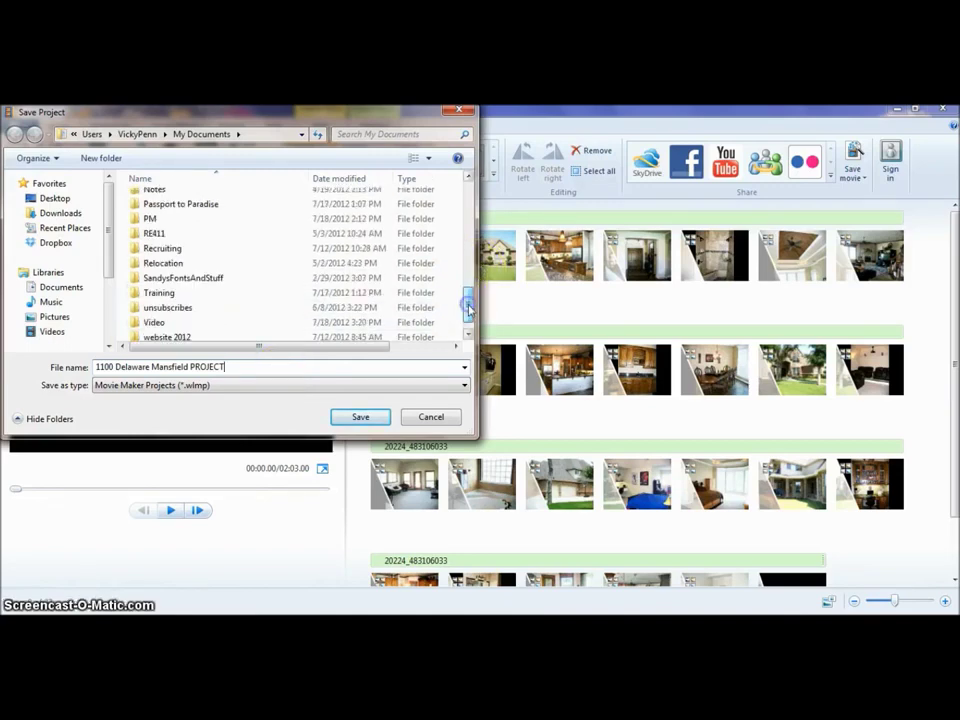